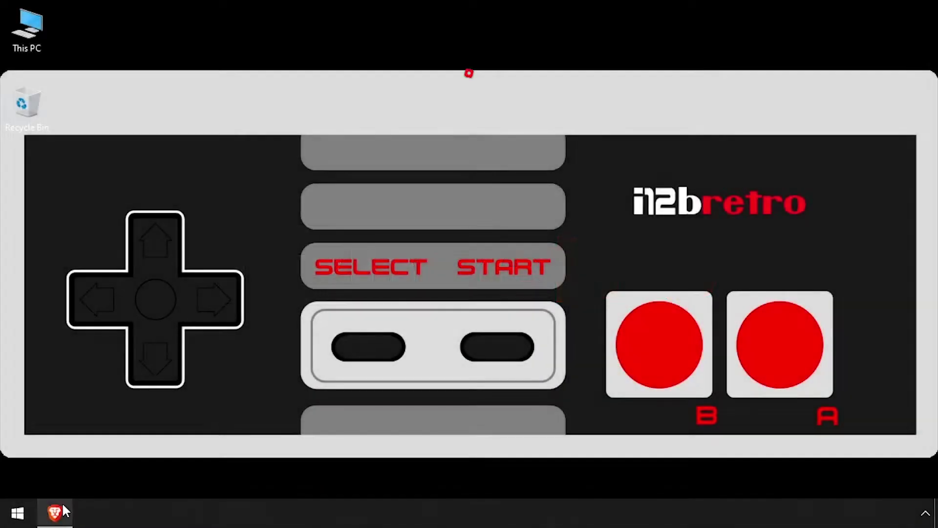
Bring up the Brave window showing the How to Install PHP for Windows IIS tutorial.
left_click(62, 504)
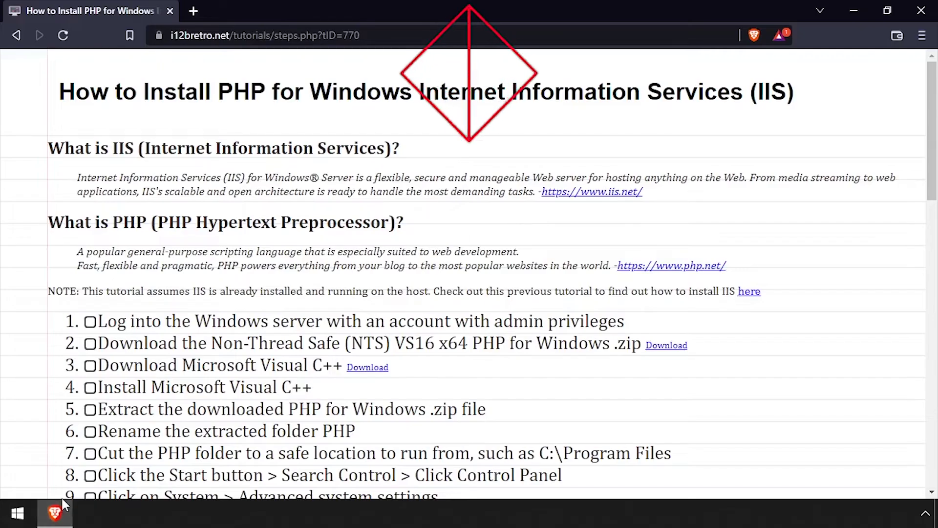
Download the PHP 8.1.7 VS16 x64 Non Thread Safe zip and the Visual C++ redistributable installer.
left_click(674, 353)
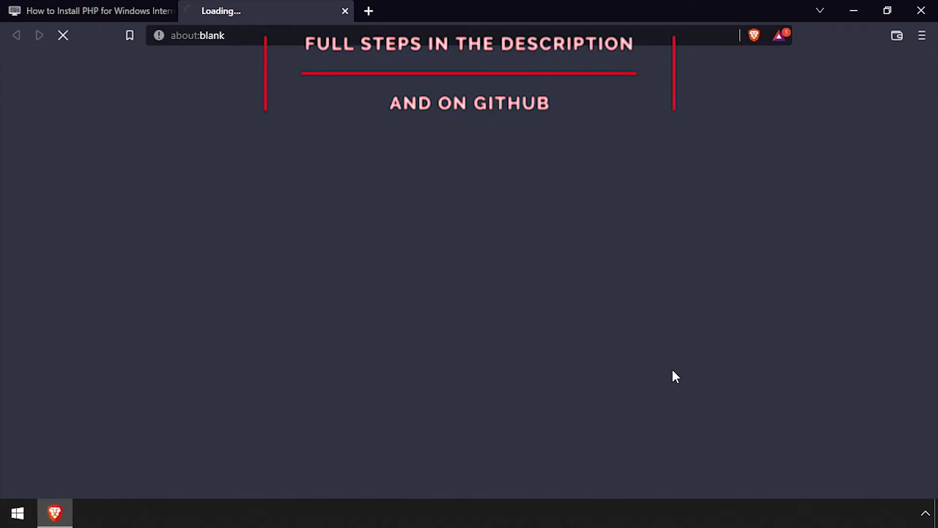
scroll(459, 296, "down", 3)
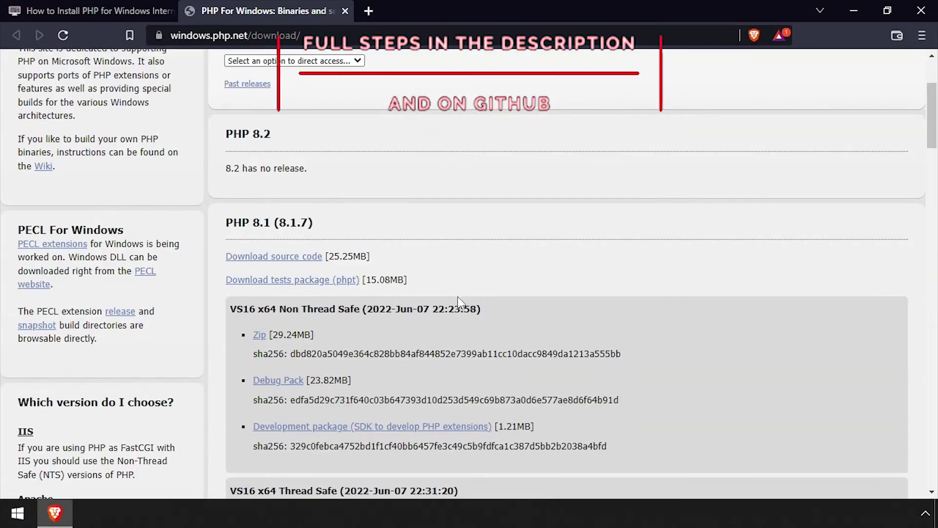
left_click(262, 336)
left_click(329, 324)
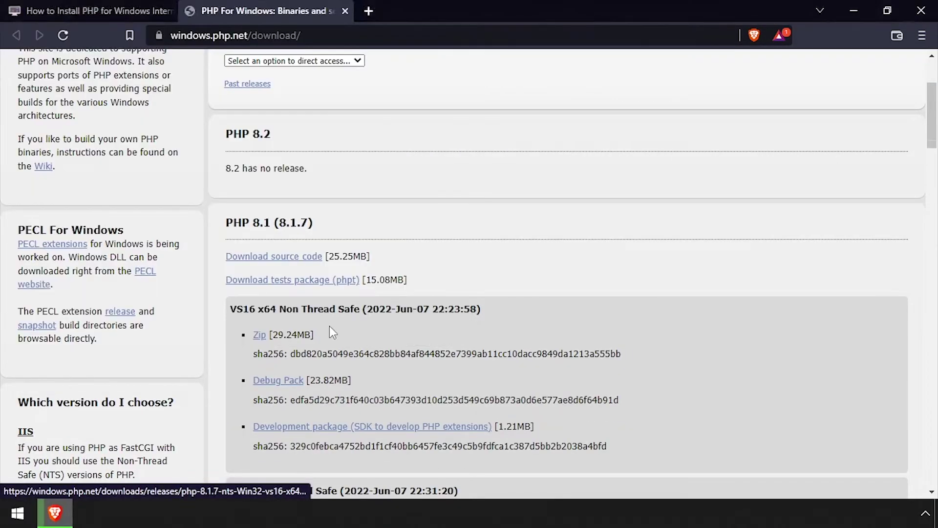
middle_click(258, 6)
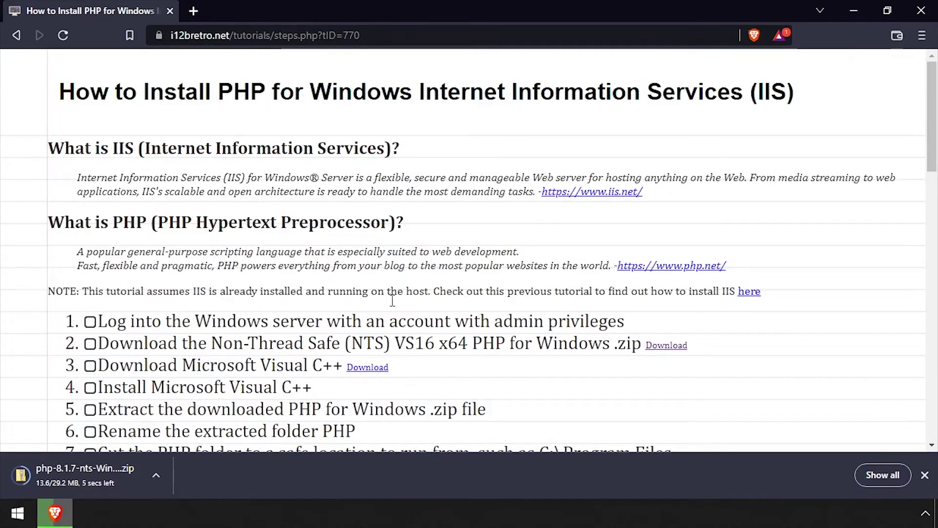
left_click(361, 367)
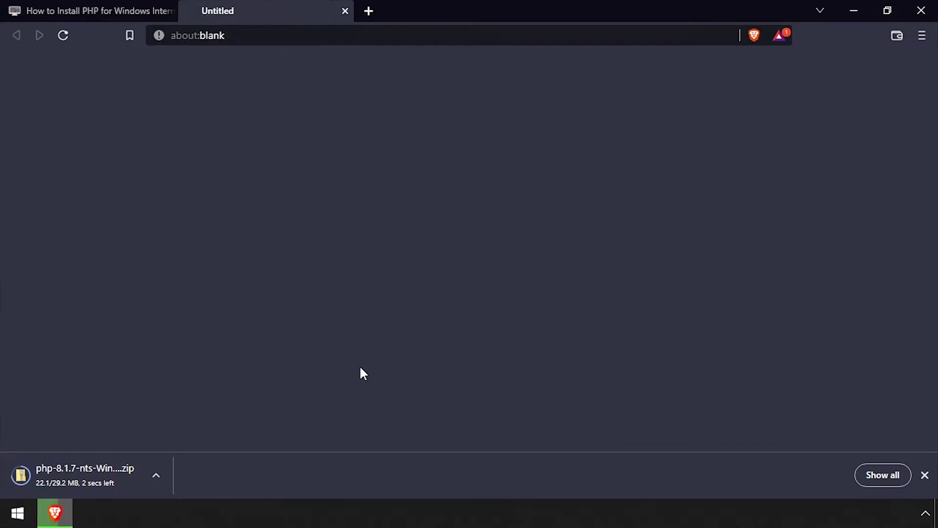
left_click(360, 328)
Run VC_redist.x64.exe from Downloads and install the Visual C++ 2015-2019 x64 redistributable.
right_click(105, 455)
left_click(151, 428)
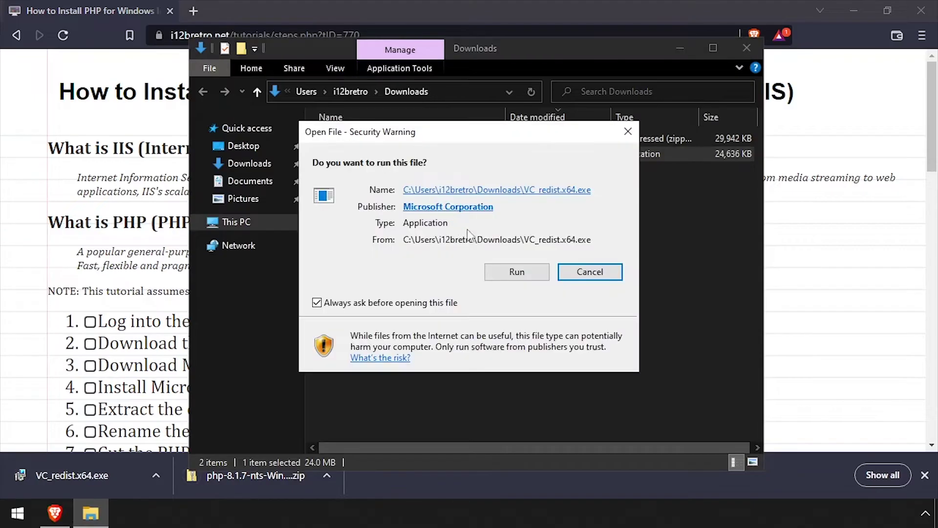
left_click(522, 268)
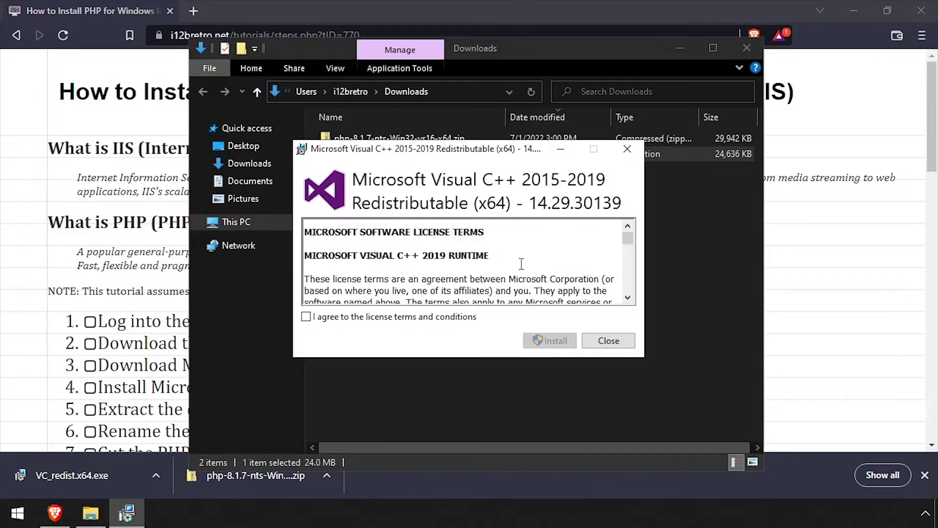
left_click(430, 319)
left_click(543, 341)
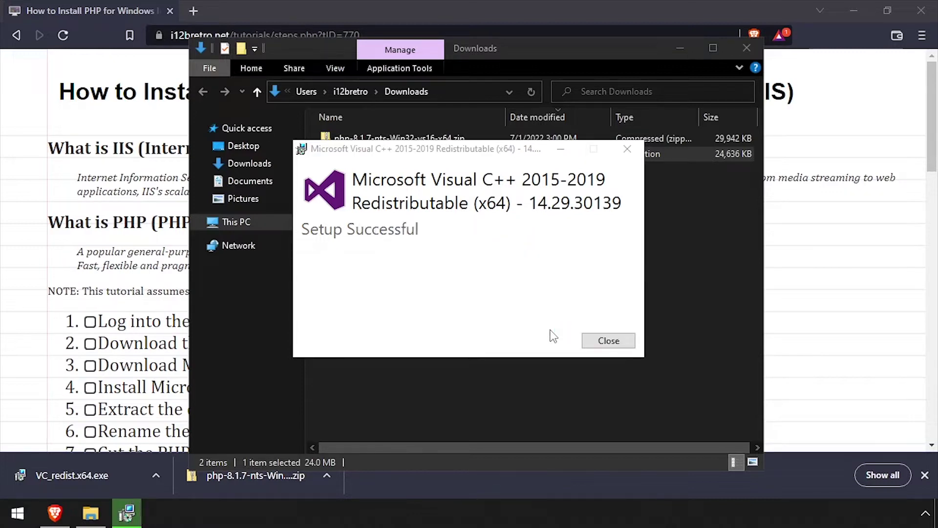
left_click(607, 340)
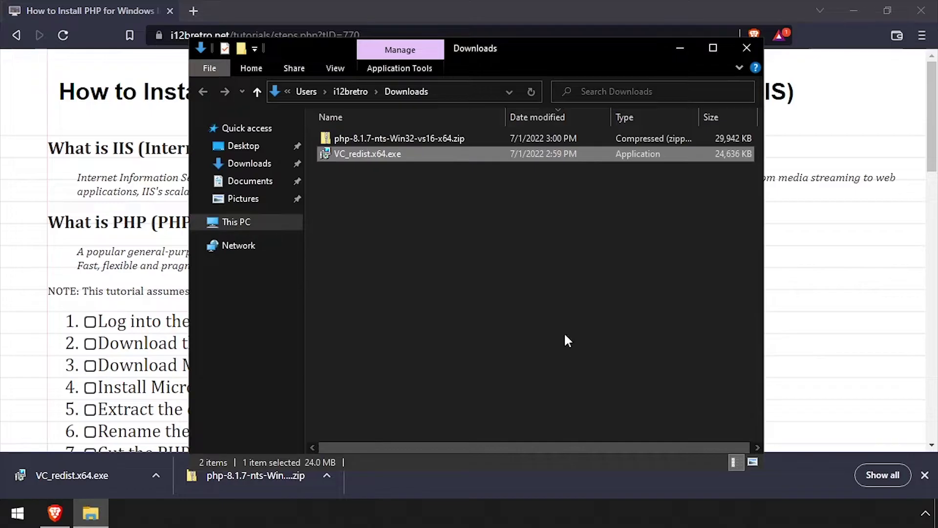
Extract the PHP zip in Downloads without opening the extracted files afterwards.
left_click(395, 139)
right_click(395, 139)
left_click(431, 185)
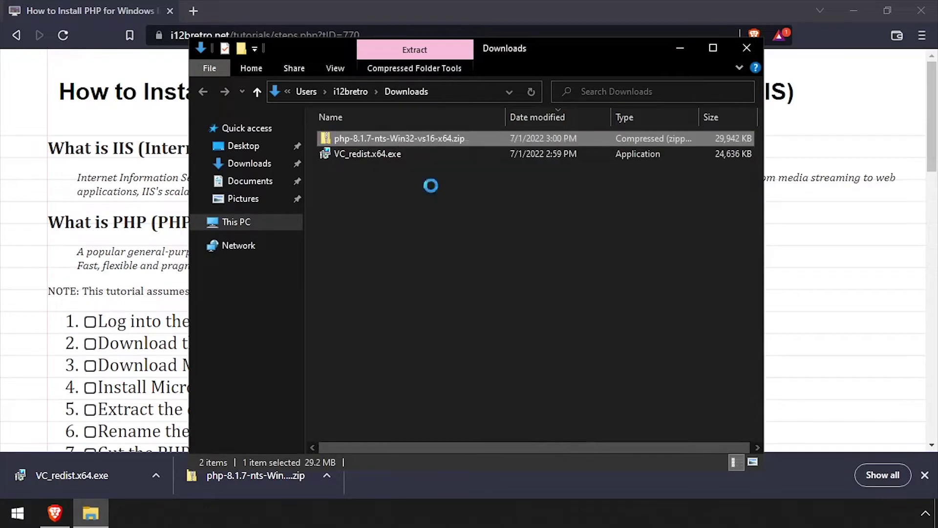
left_click(404, 227)
left_click(583, 397)
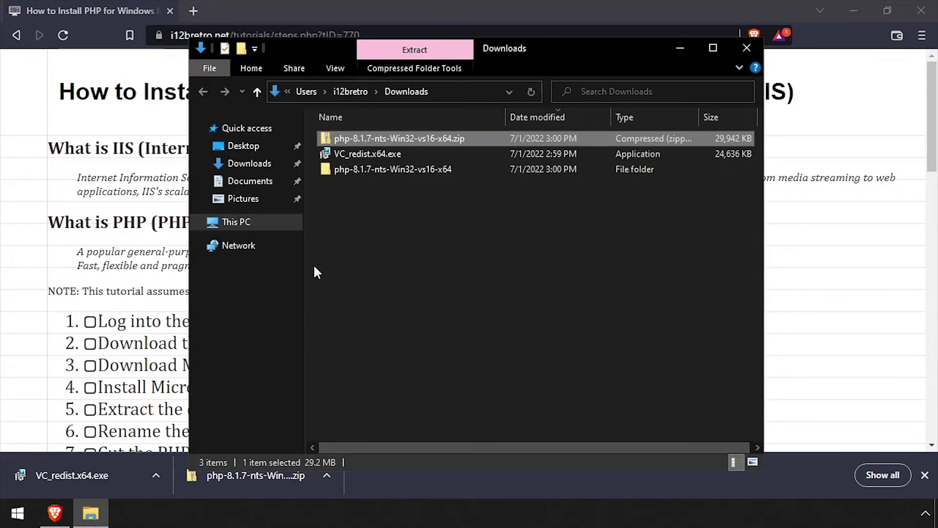
Rename the extracted folder to PHP.
left_click(429, 169)
left_click(430, 171)
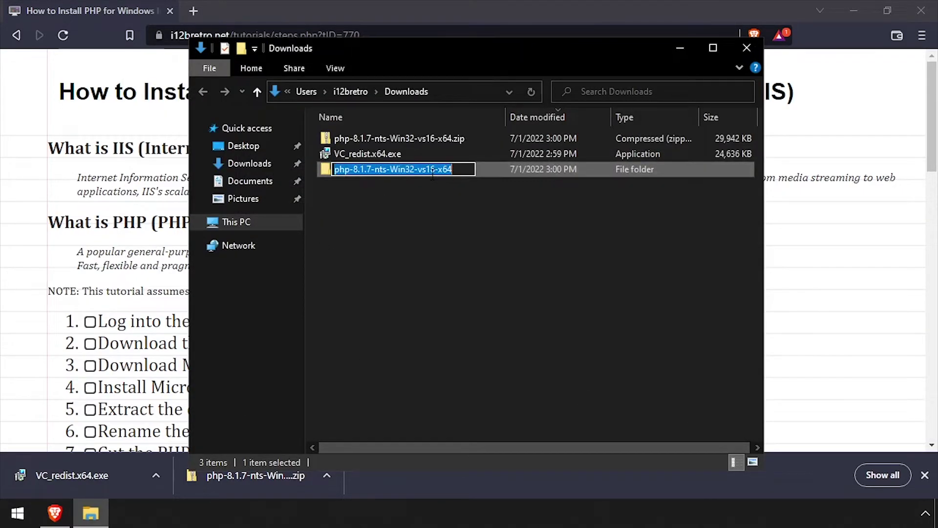
type("PHP")
key("Return")
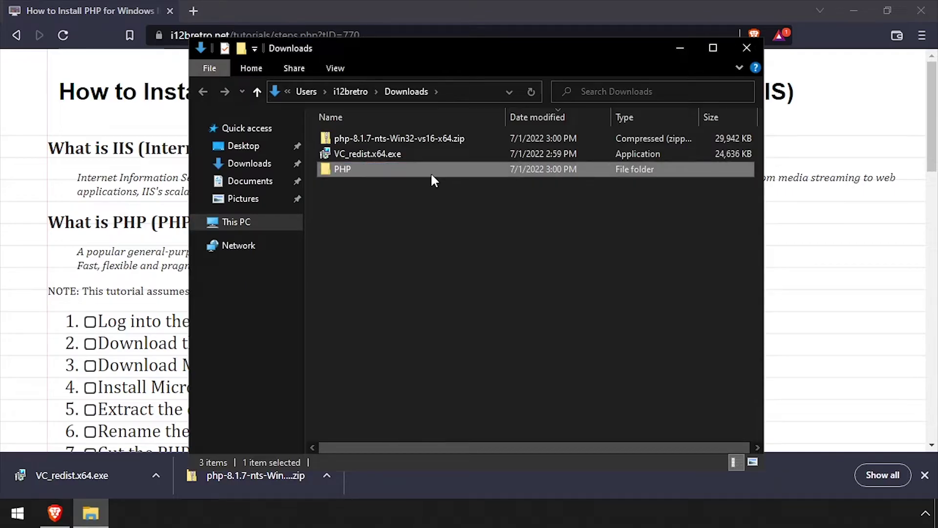
Move the PHP folder into C:\Program Files, granting administrator permission.
right_click(339, 168)
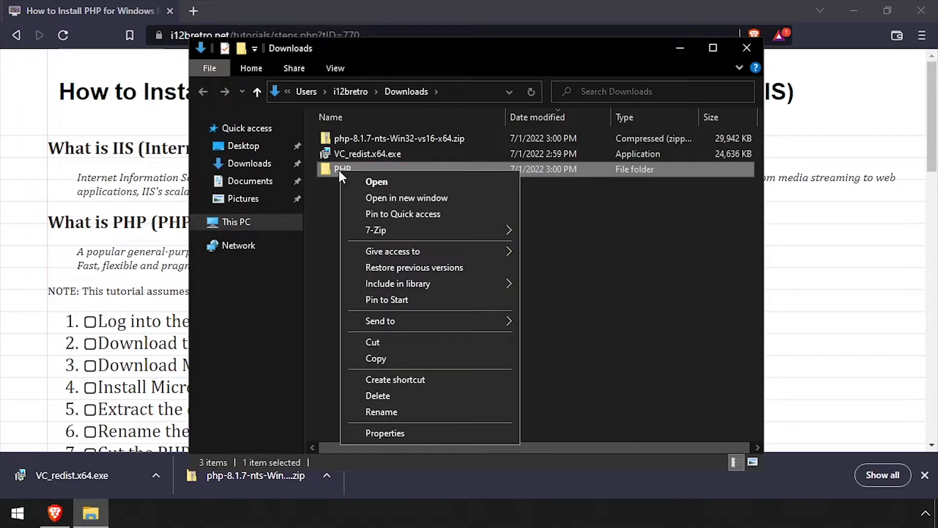
left_click(366, 341)
left_click(253, 224)
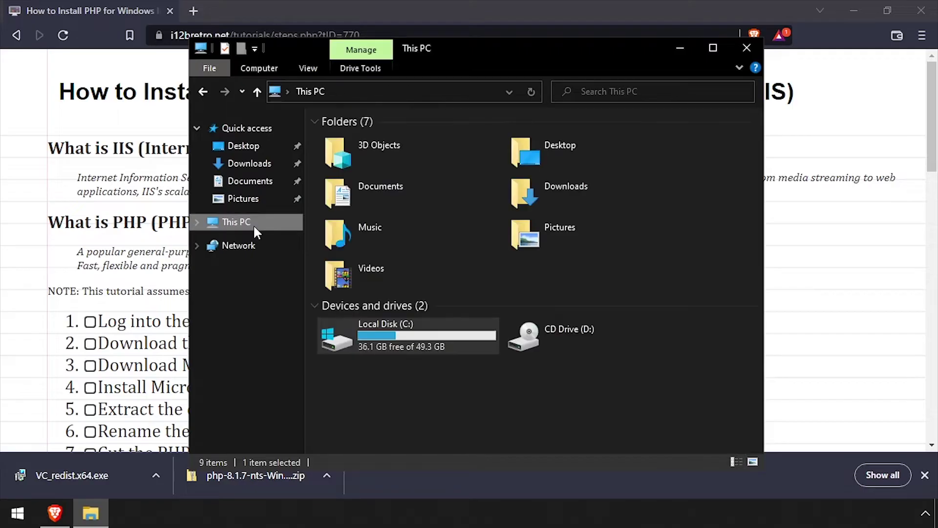
double_click(400, 344)
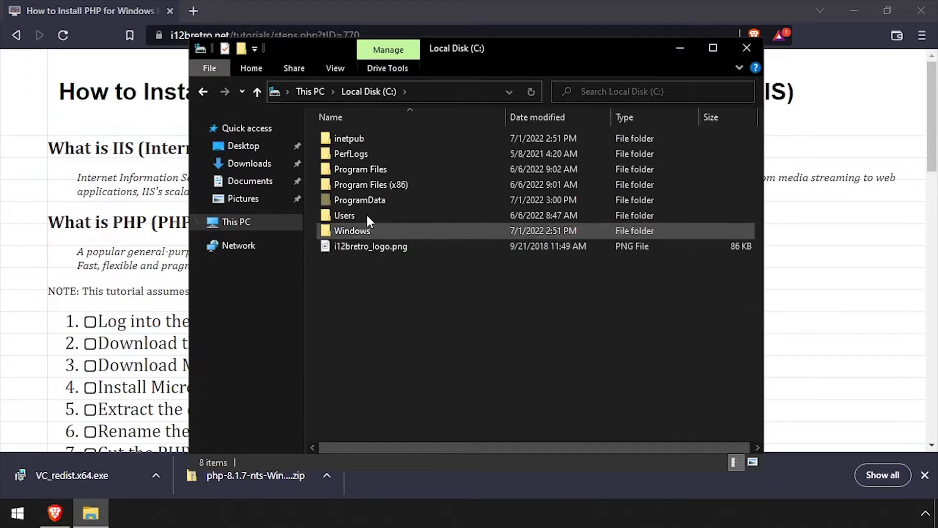
double_click(374, 177)
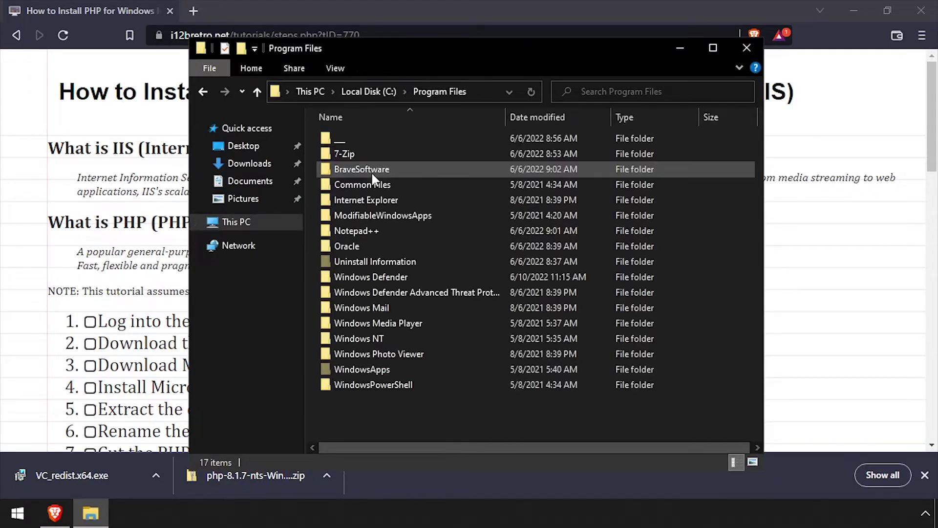
right_click(378, 411)
left_click(434, 305)
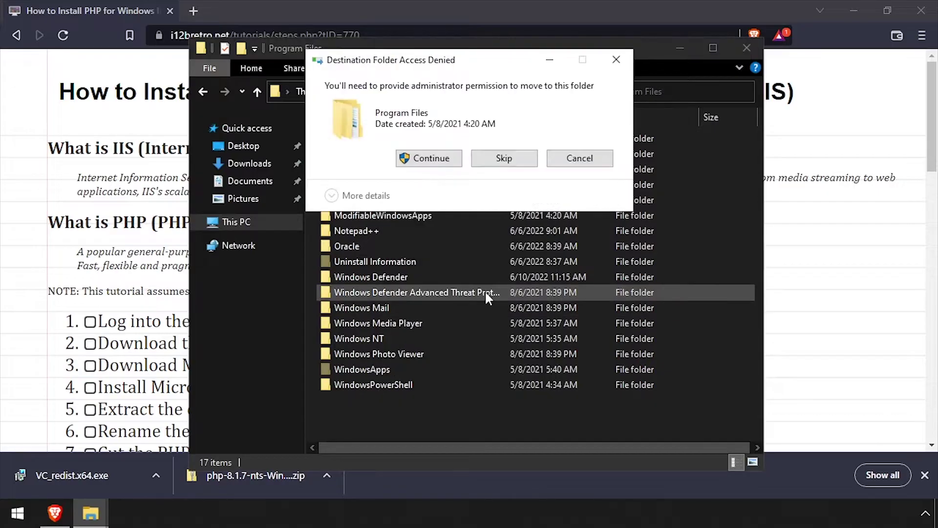
left_click(421, 164)
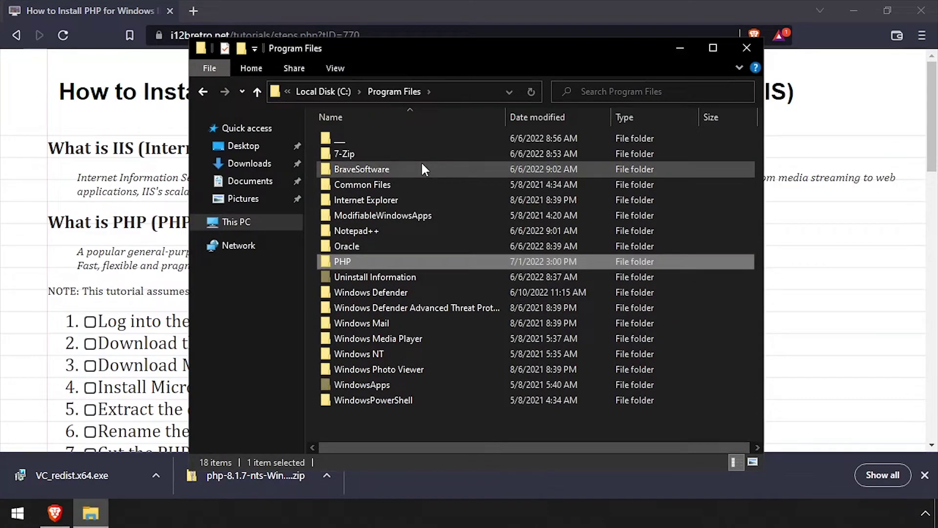
scroll(8, 244, "down", 5)
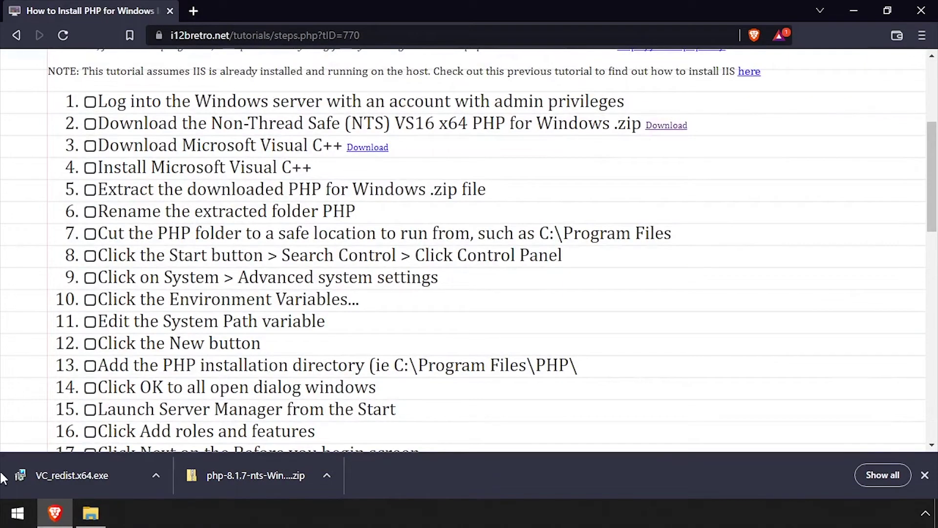
Launch Control Panel via a 'contro' search, then reach Advanced system settings from System's About page.
left_click(7, 515)
type("control")
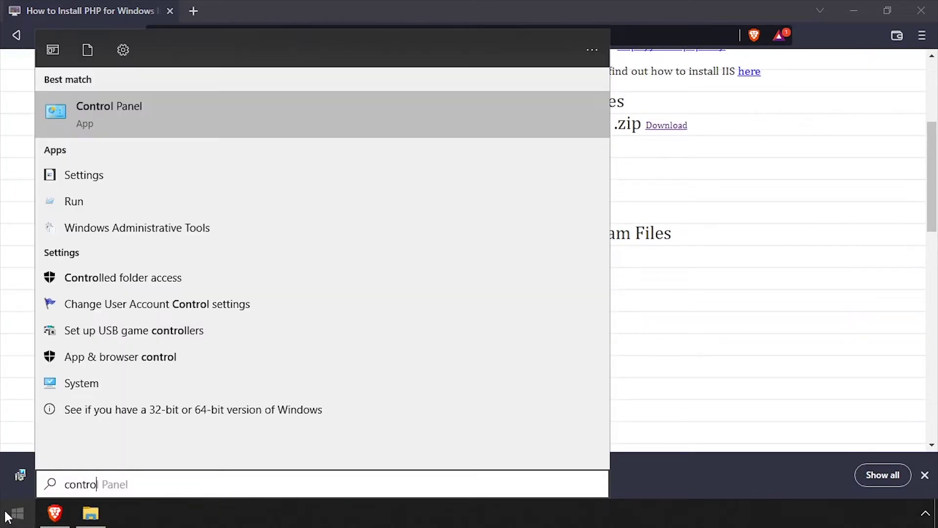
key("Return")
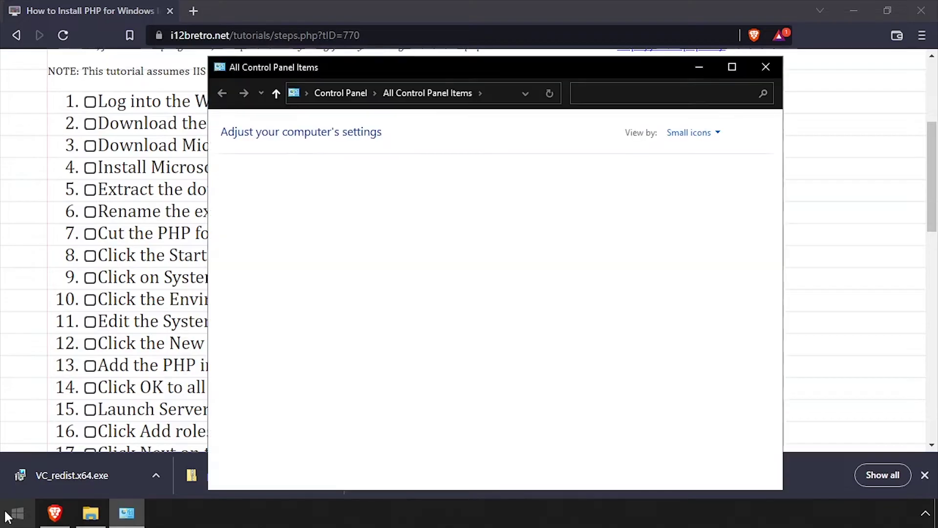
left_click(255, 347)
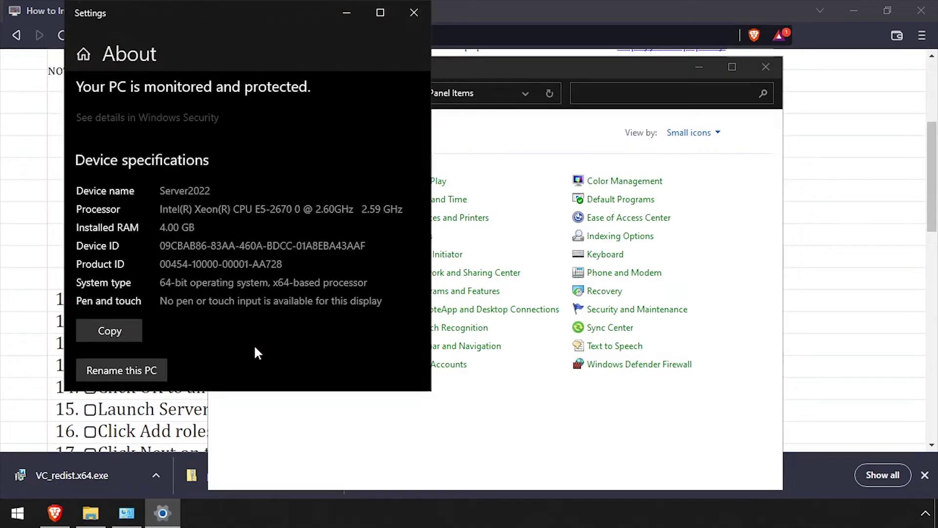
scroll(255, 344, "down", 10)
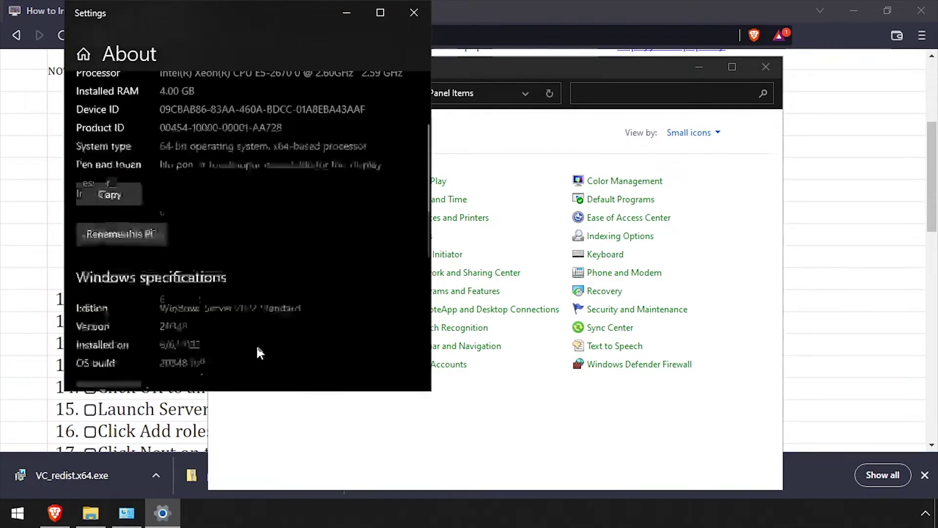
scroll(257, 344, "down", 3)
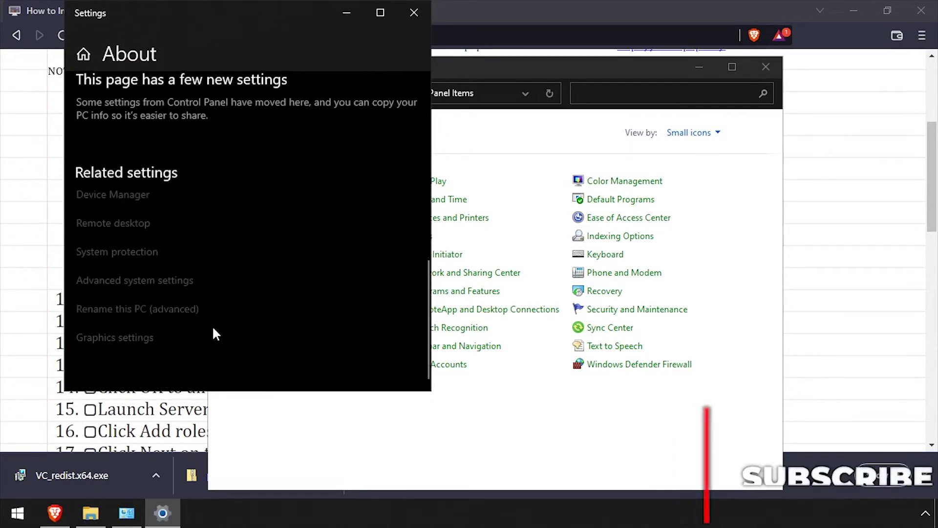
left_click(136, 280)
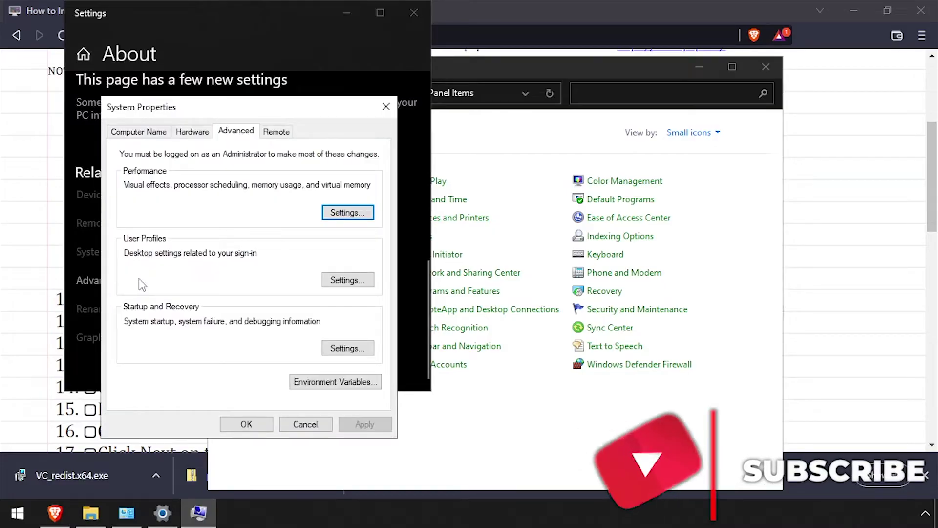
Add C:\Program Files\PHP as a new entry in the system Path variable.
left_click(348, 381)
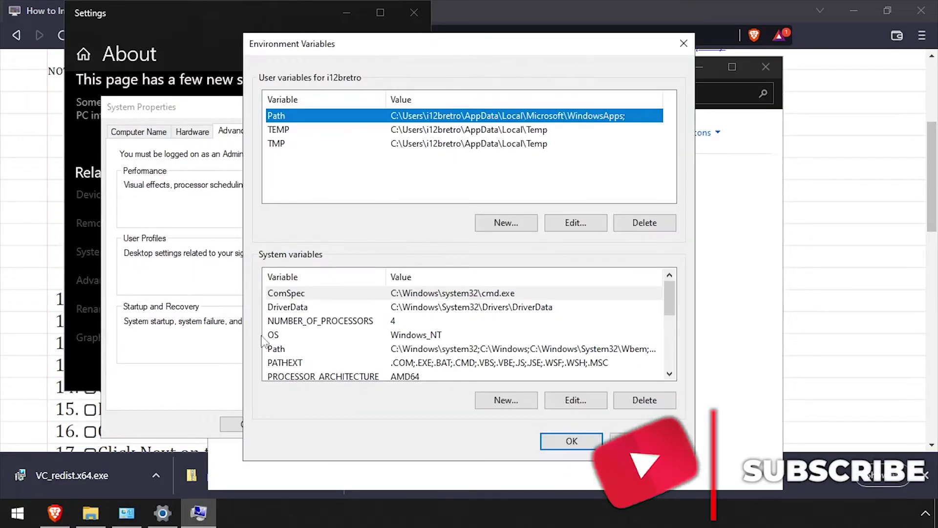
left_click(278, 349)
left_click(587, 397)
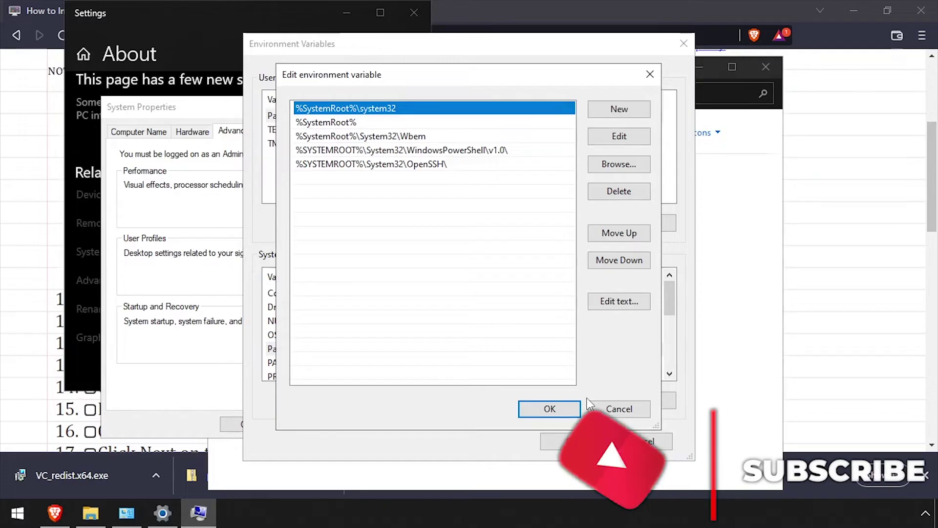
left_click(614, 108)
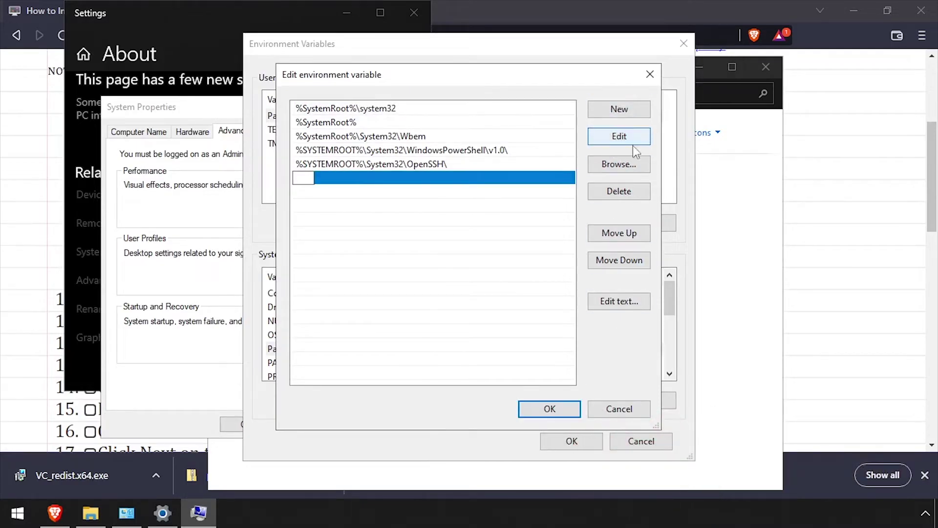
left_click(624, 166)
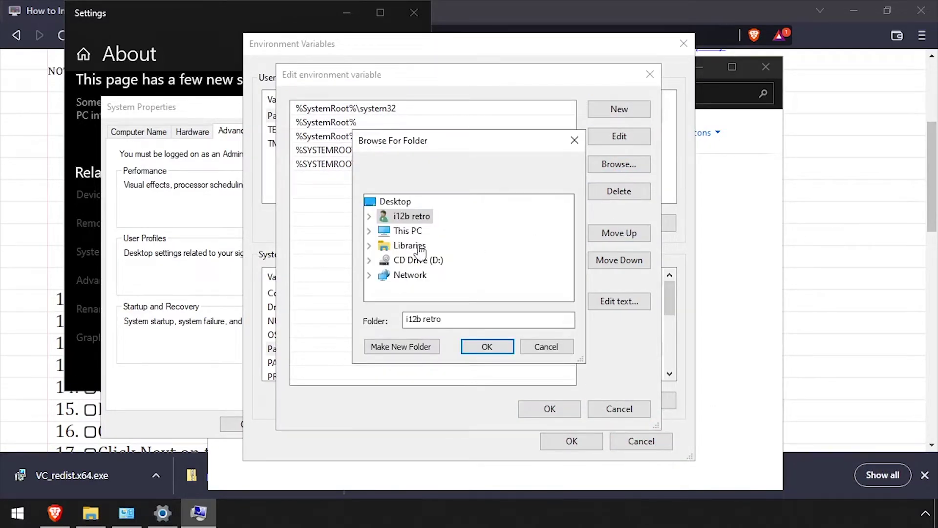
left_click(370, 231)
scroll(381, 249, "down", 1)
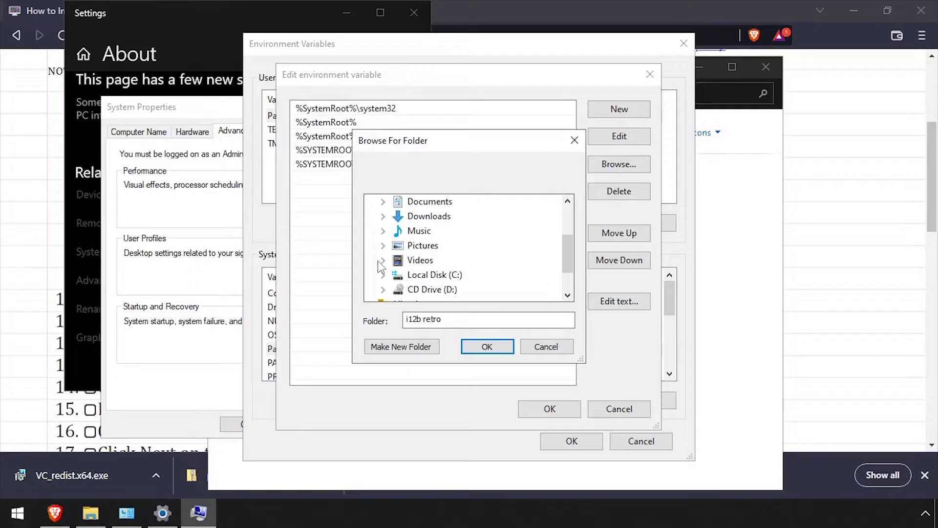
left_click(383, 275)
left_click(403, 246)
scroll(425, 251, "down", 3)
double_click(433, 245)
left_click(489, 347)
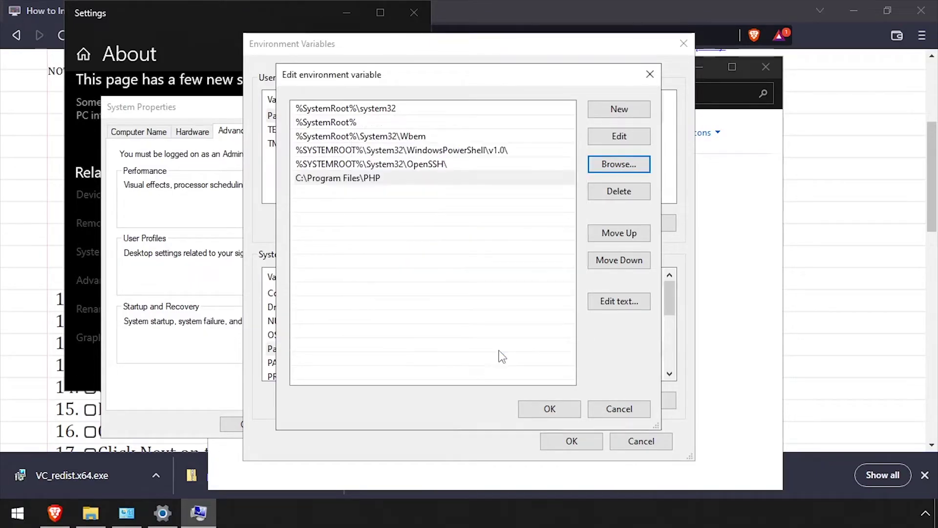
Save the Path change, close Environment Variables and System Properties, and close Settings.
left_click(549, 410)
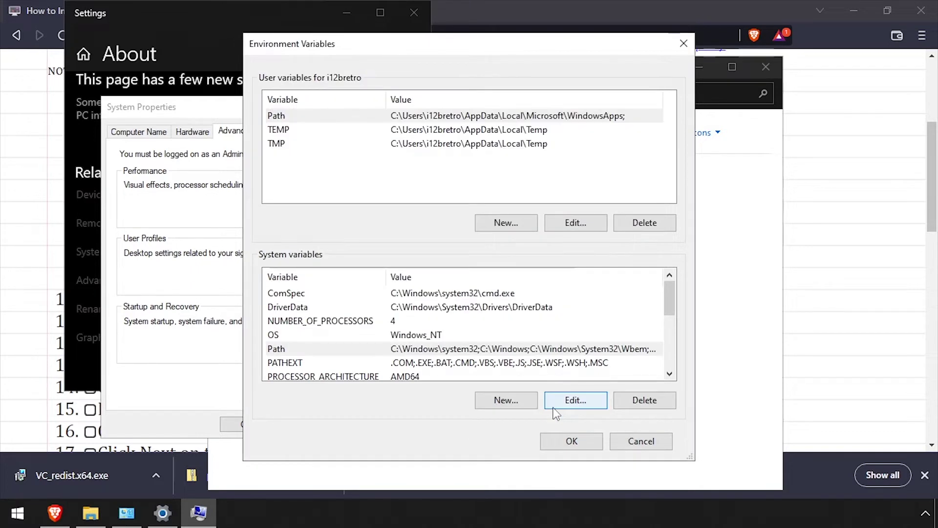
left_click(585, 442)
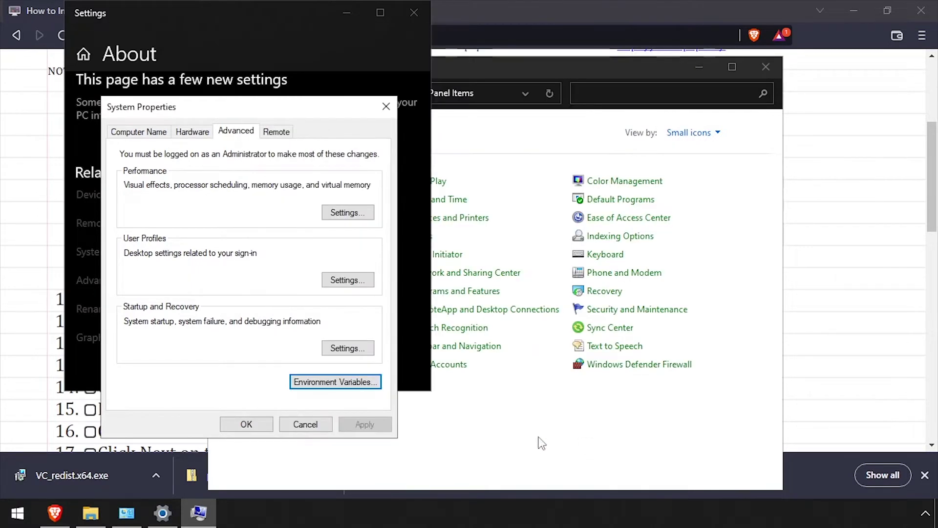
left_click(270, 429)
left_click(412, 18)
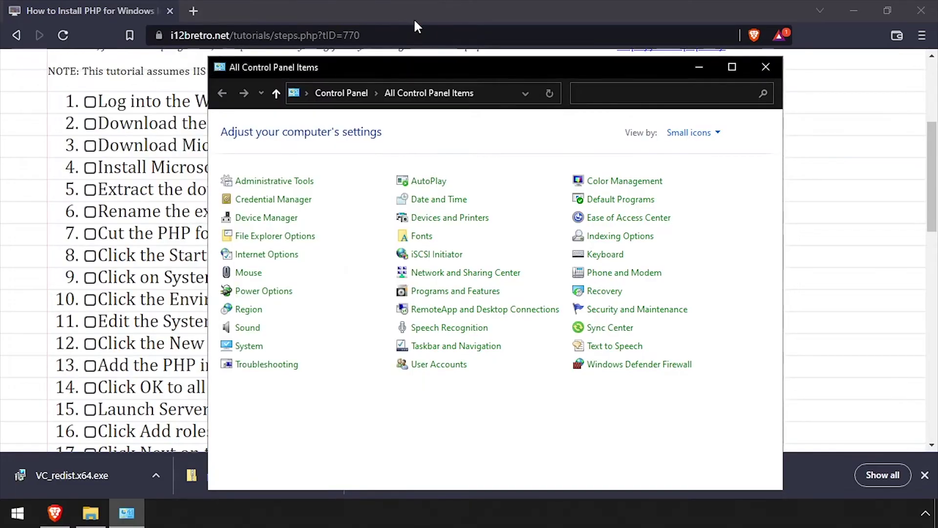
Launch Server Manager and advance the Add Roles and Features wizard to server roles.
left_click(6, 257)
scroll(7, 254, "down", 4)
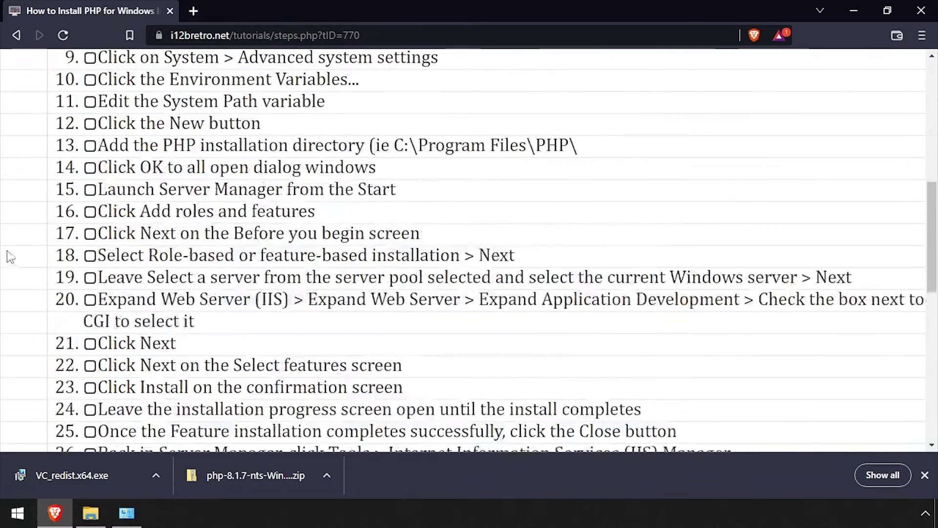
left_click(17, 514)
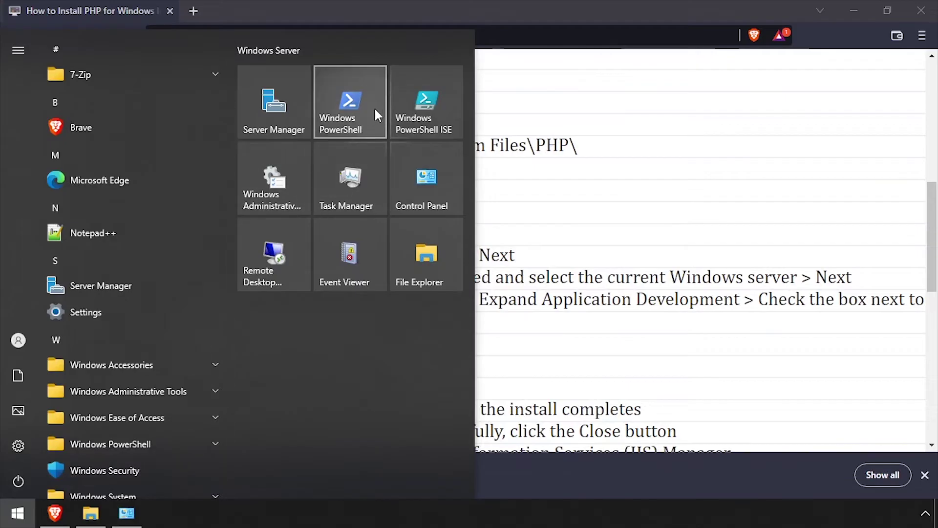
left_click(286, 105)
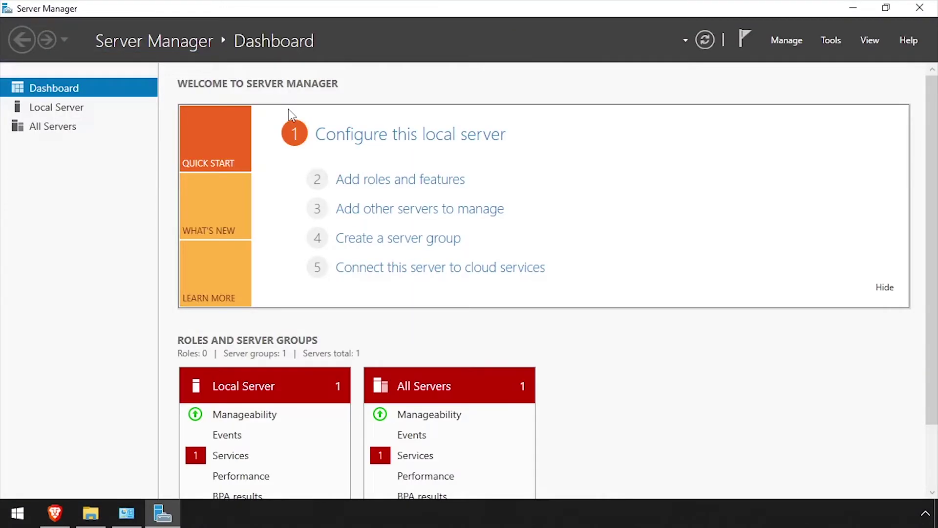
left_click(354, 179)
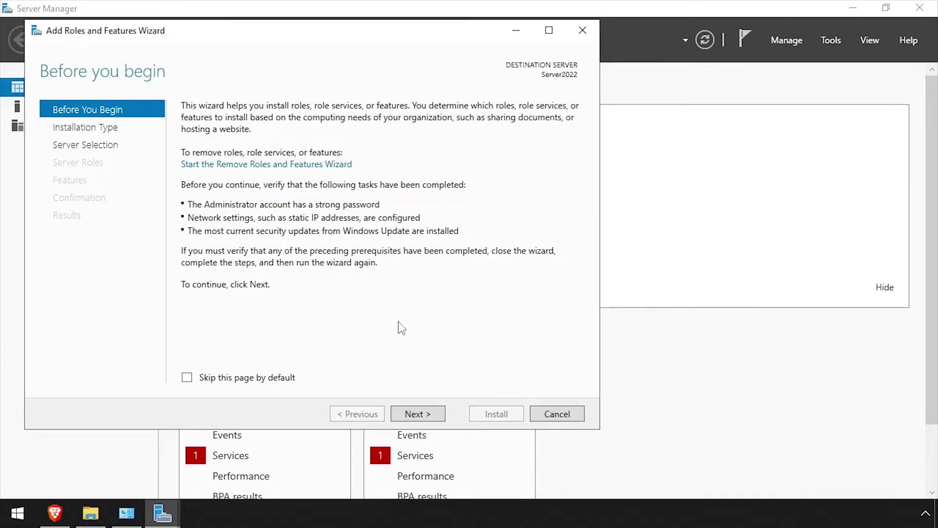
left_click(430, 413)
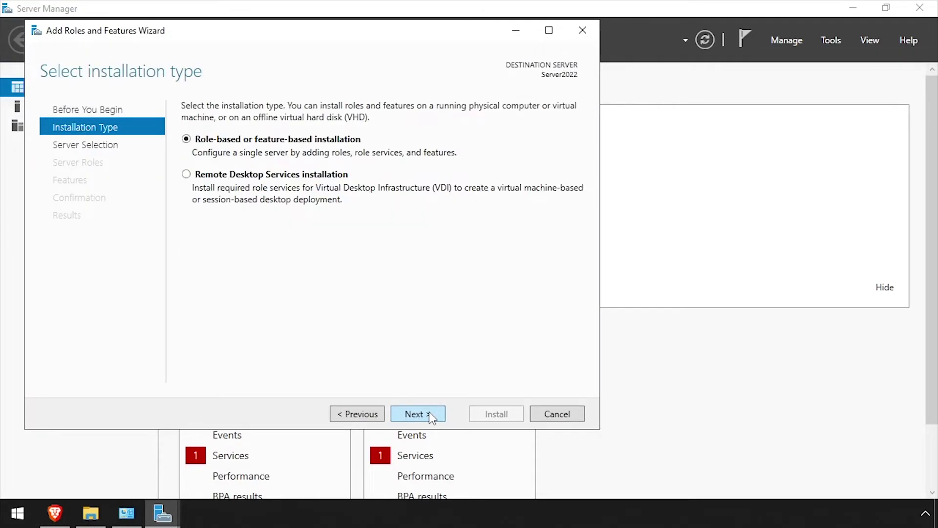
left_click(429, 414)
left_click(429, 414)
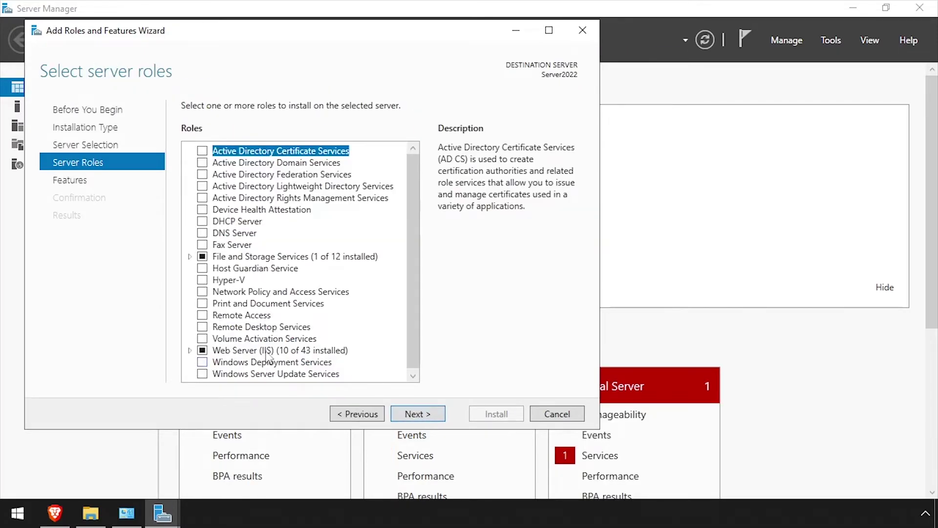
Install CGI under Web Server (IIS) > Web Server > Application Development.
left_click(189, 350)
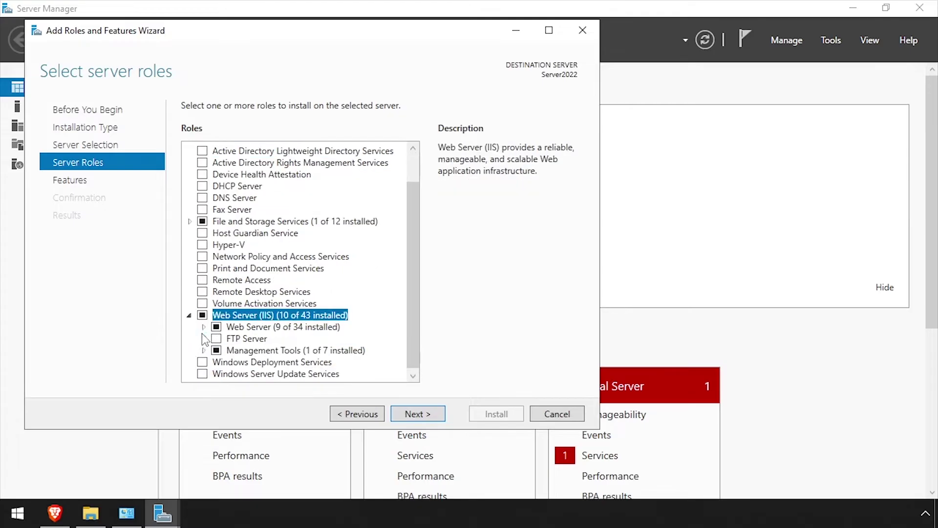
left_click(203, 326)
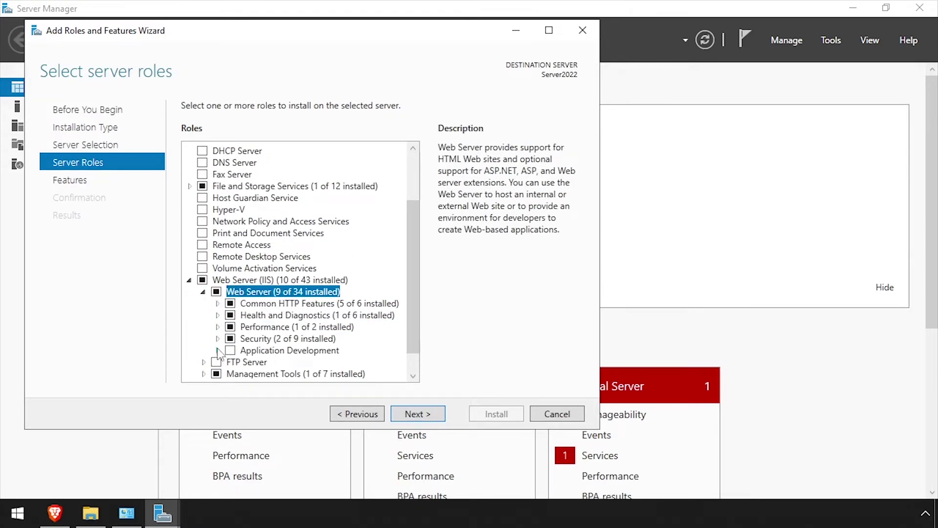
left_click(218, 350)
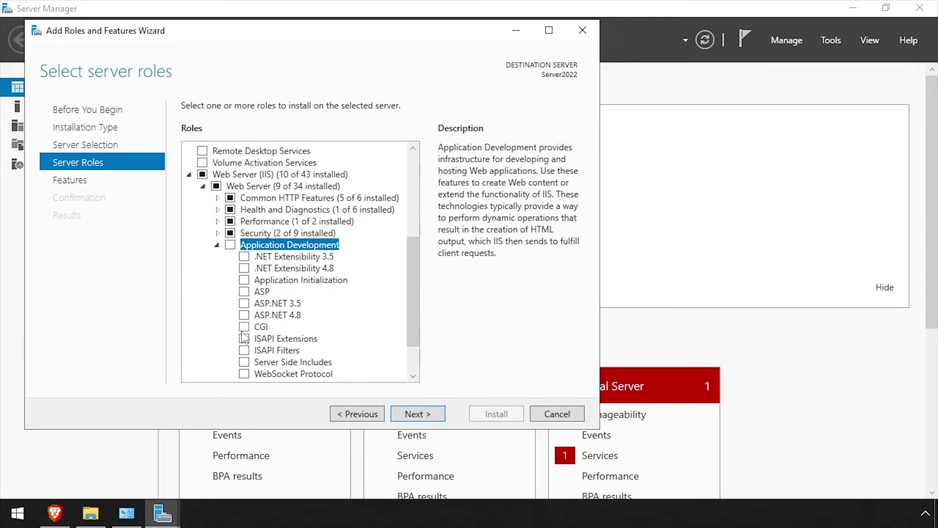
left_click(244, 327)
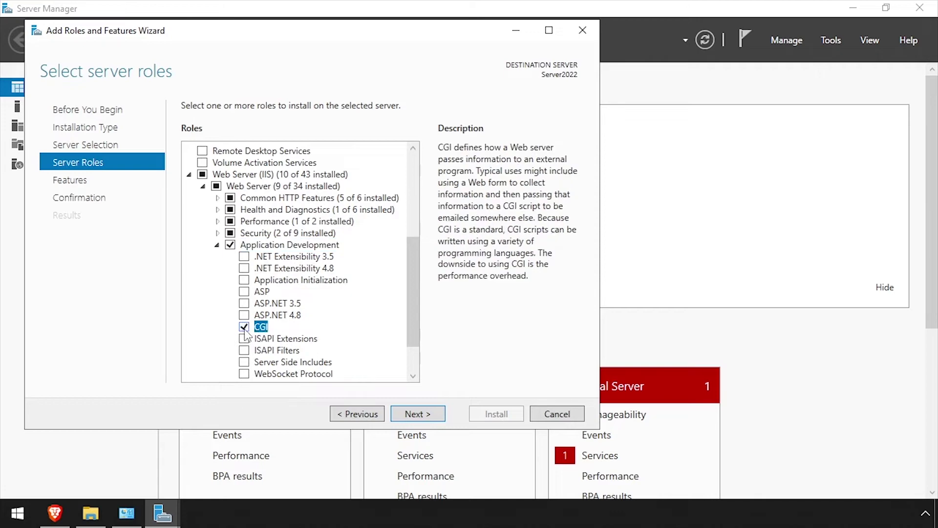
left_click(443, 416)
left_click(441, 417)
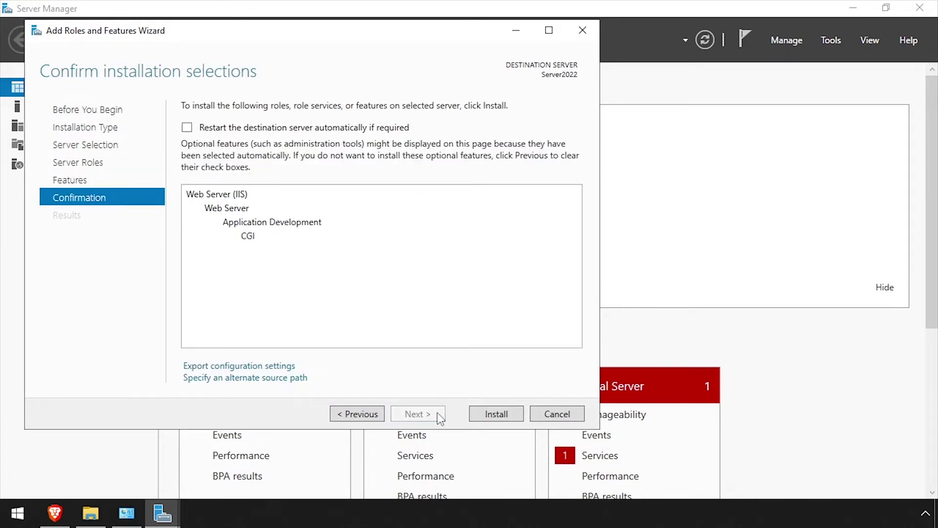
left_click(499, 415)
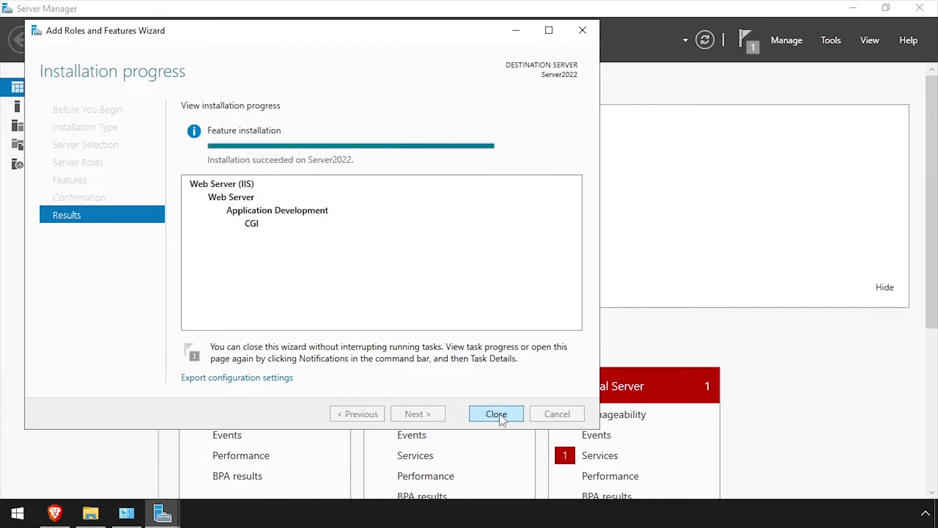
left_click(496, 414)
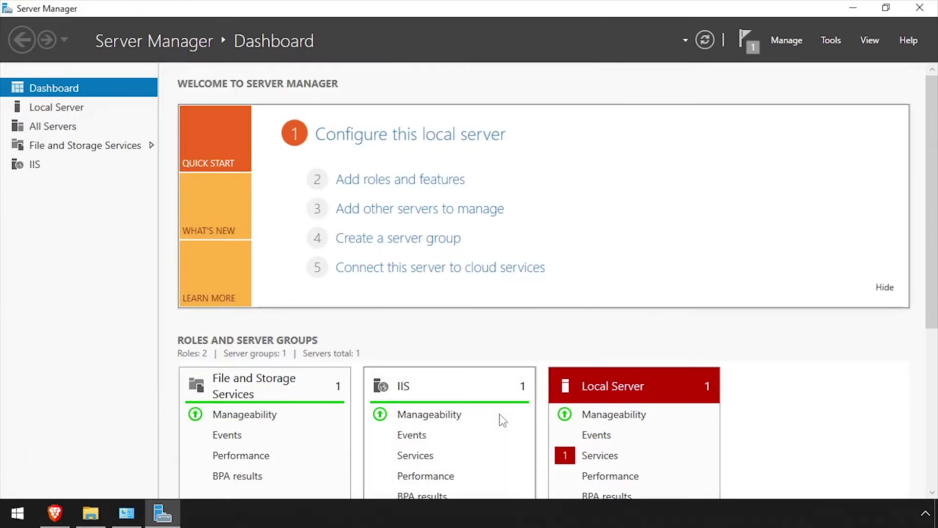
Launch IIS Manager maximized and begin Add Module Mapping from SERVER2022's Handler Mappings.
left_click(840, 43)
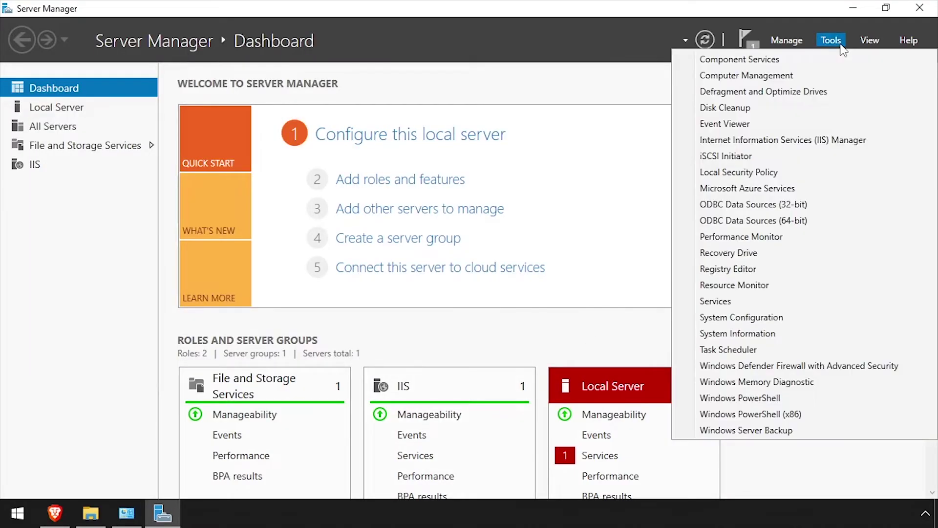
left_click(781, 140)
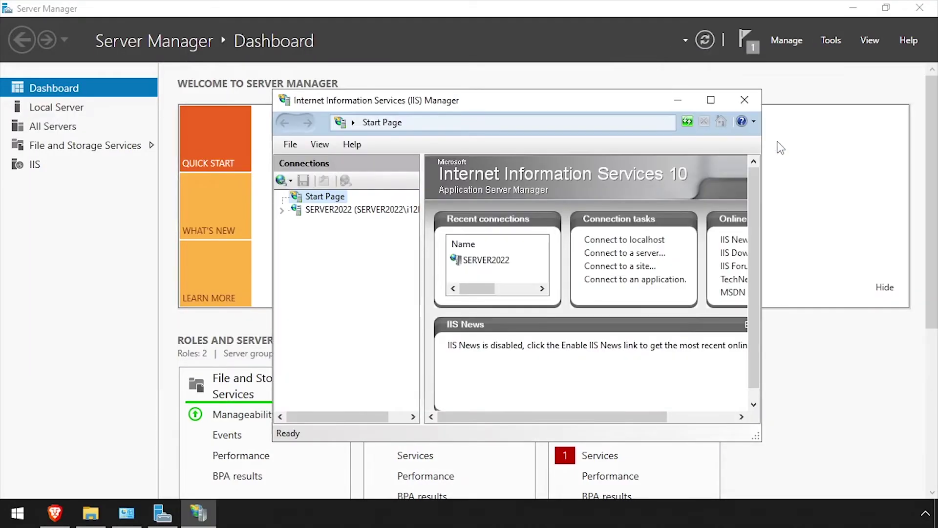
left_click(723, 106)
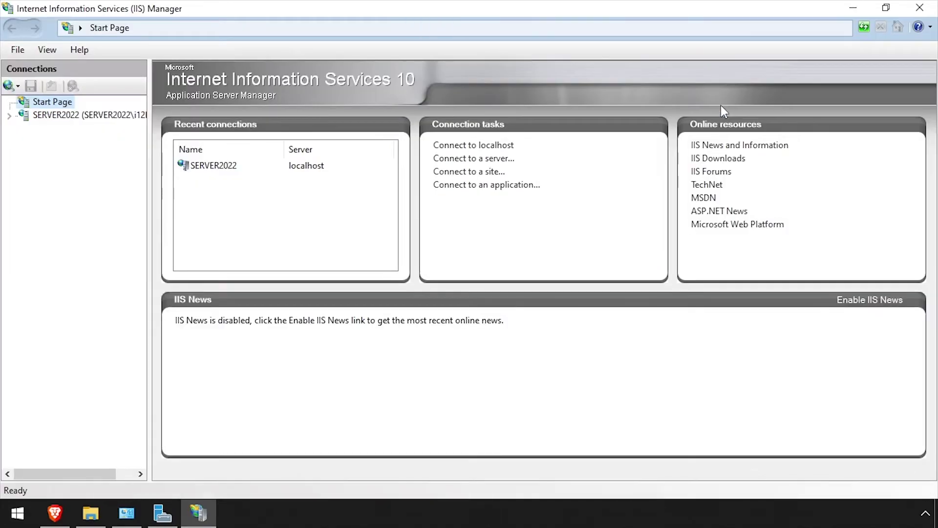
left_click(116, 120)
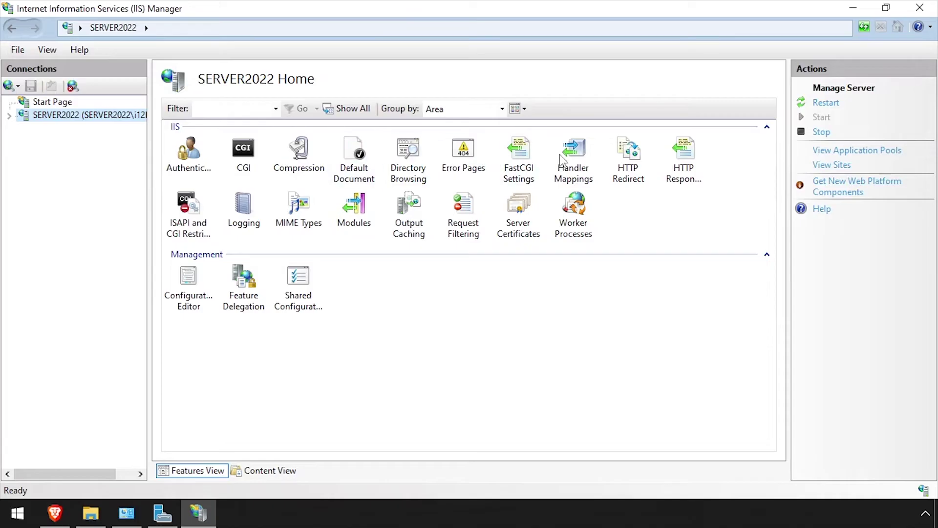
double_click(578, 156)
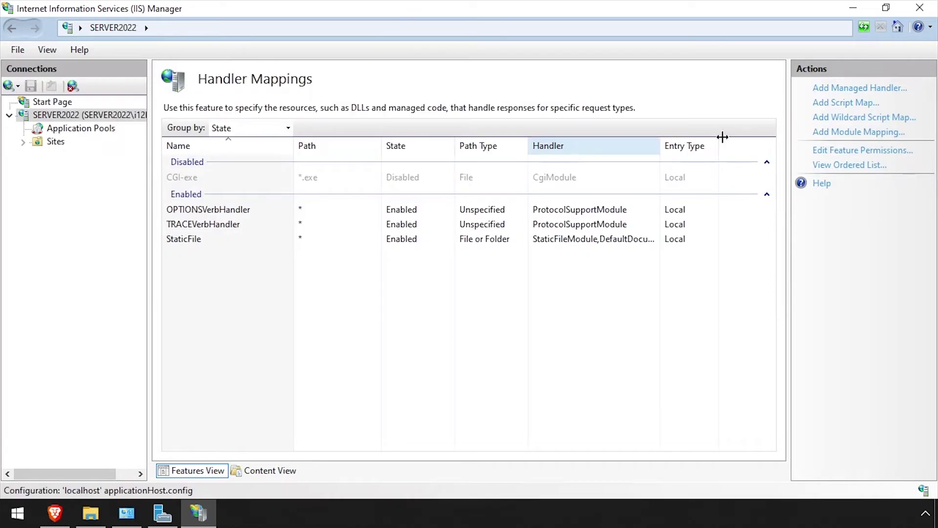
left_click(840, 132)
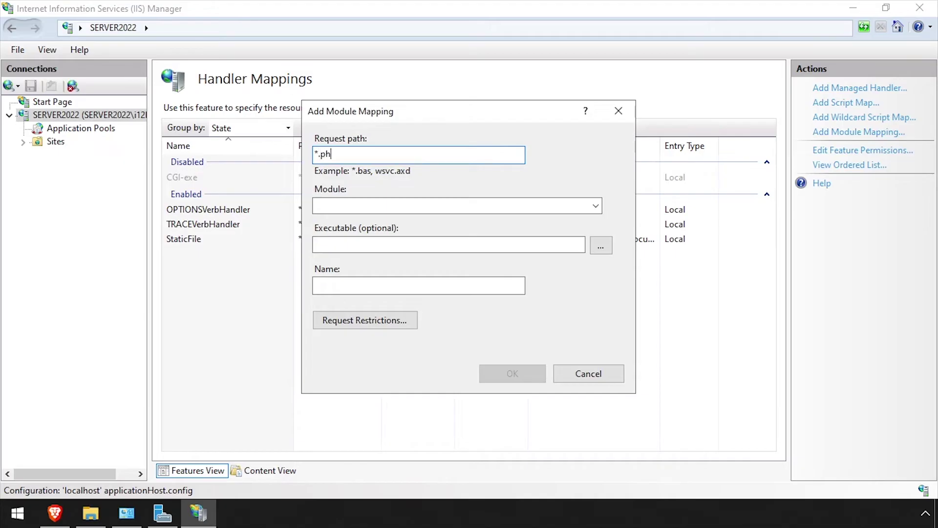
Set the mapping's request path to *.php with FastCgiModule as the module.
type("*.php")
left_click(591, 207)
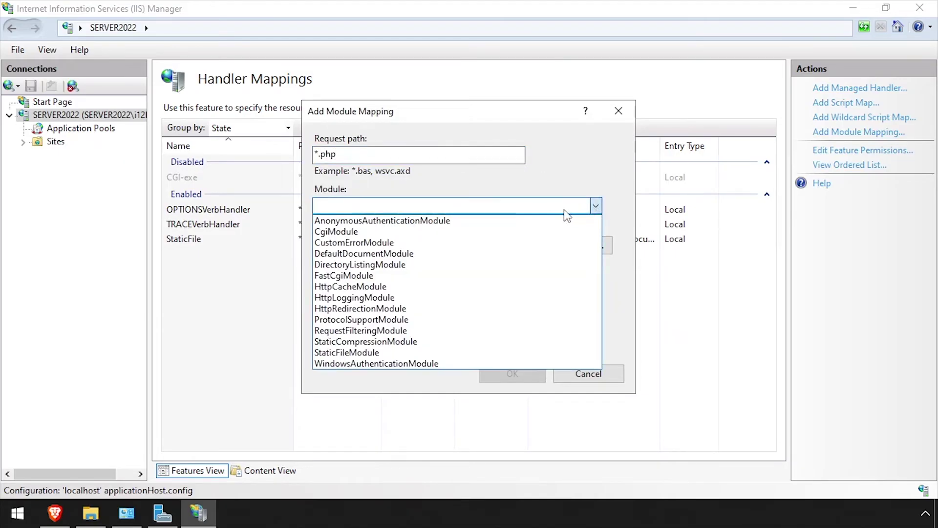
left_click(364, 277)
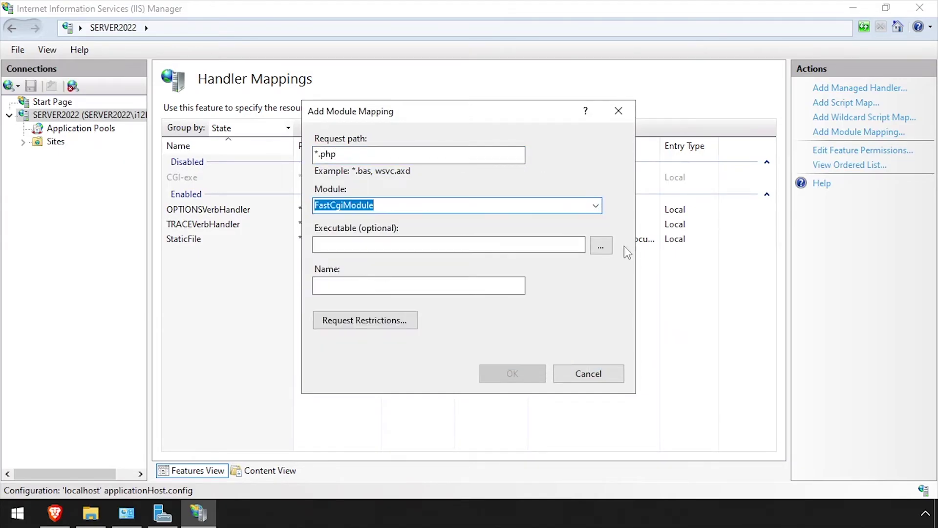
Choose C:\Program Files\PHP\php-cgi.exe as the mapping's executable, filtering to *.exe files.
left_click(601, 246)
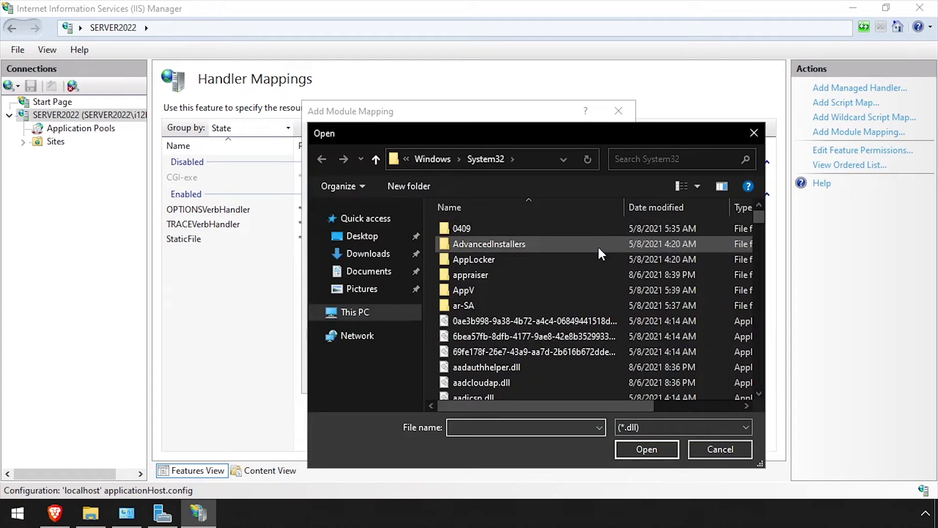
left_click(355, 313)
scroll(476, 279, "down", 4)
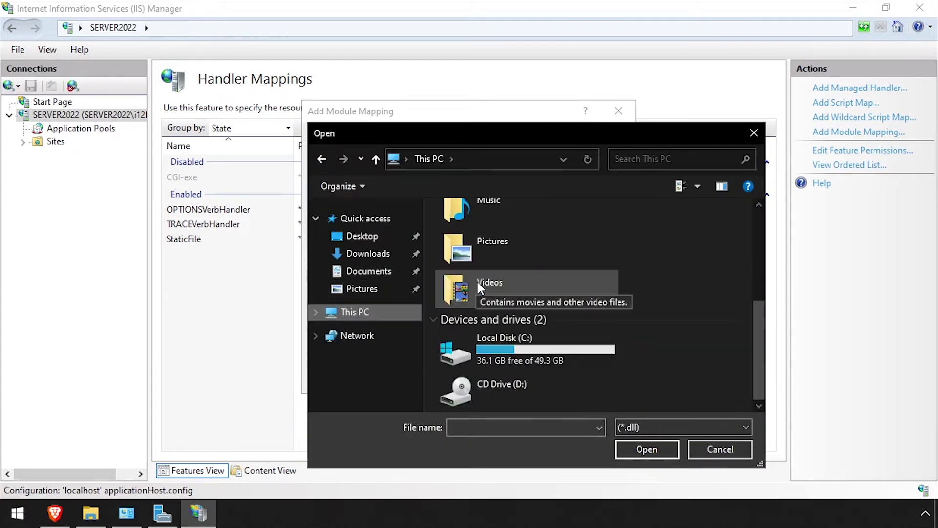
double_click(509, 347)
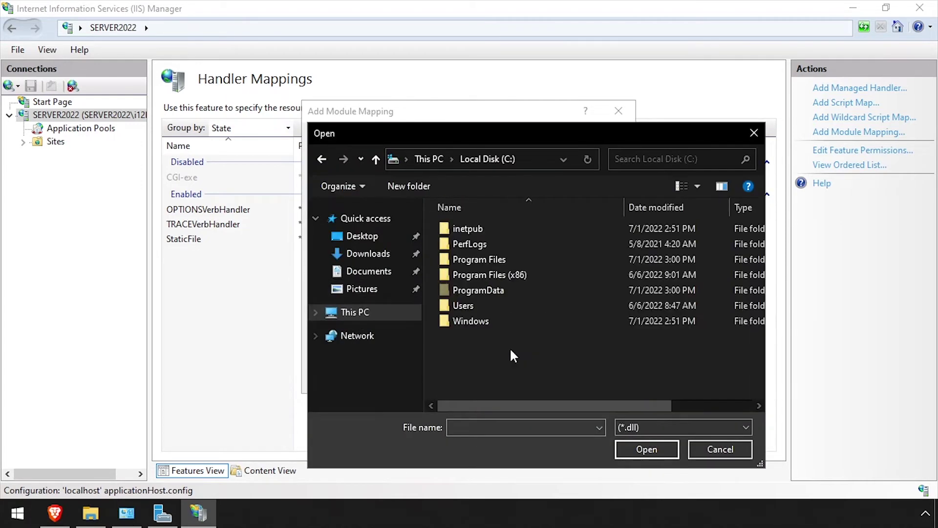
double_click(493, 262)
double_click(468, 350)
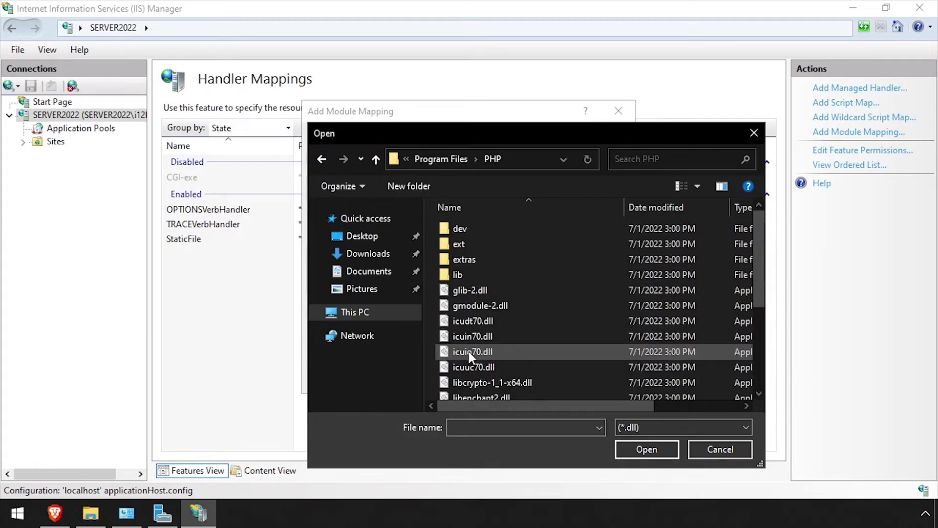
scroll(469, 351, "down", 3)
left_click(647, 424)
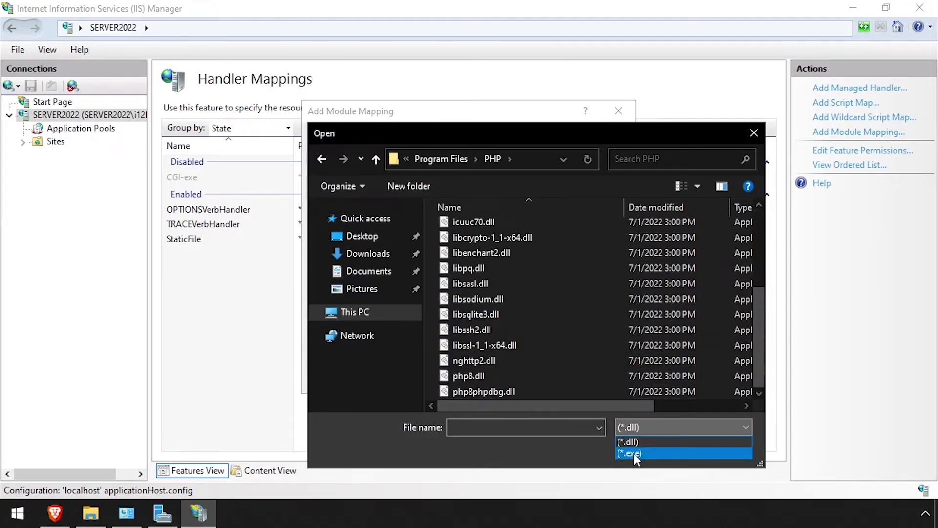
left_click(633, 454)
left_click(489, 324)
double_click(489, 326)
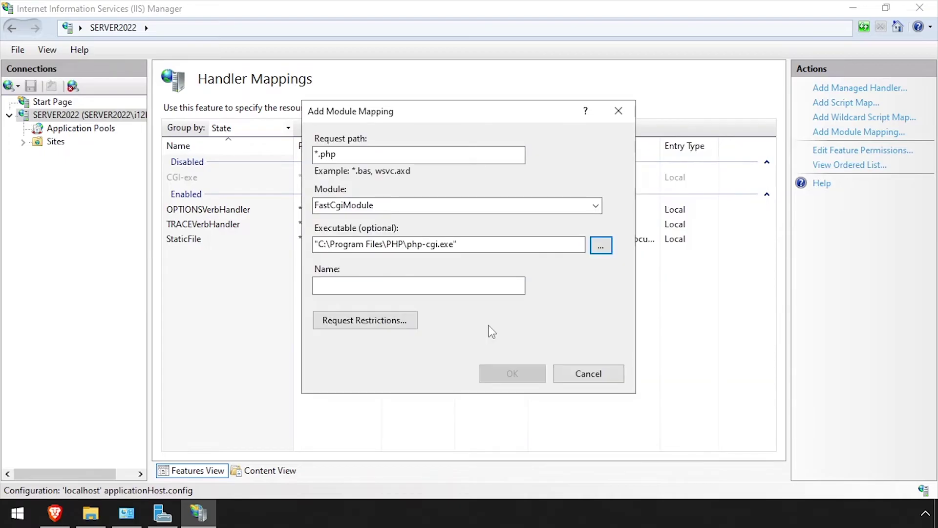
Name the mapping PHP, save it, and create the FastCGI application.
left_click(474, 285)
type("PHP")
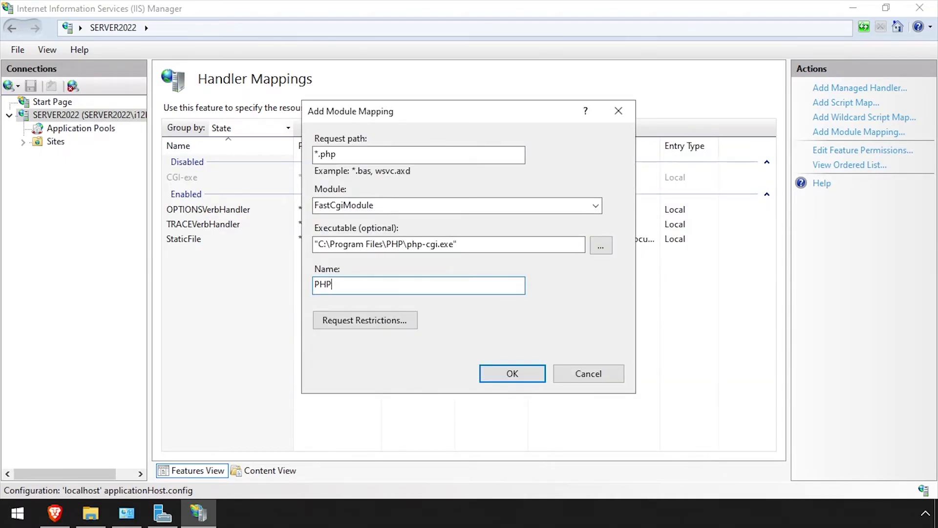
left_click(513, 374)
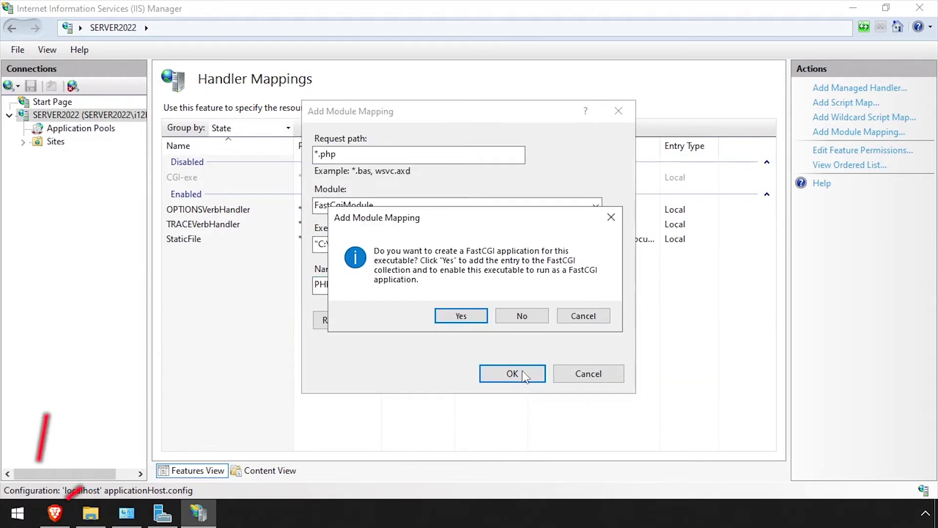
left_click(461, 318)
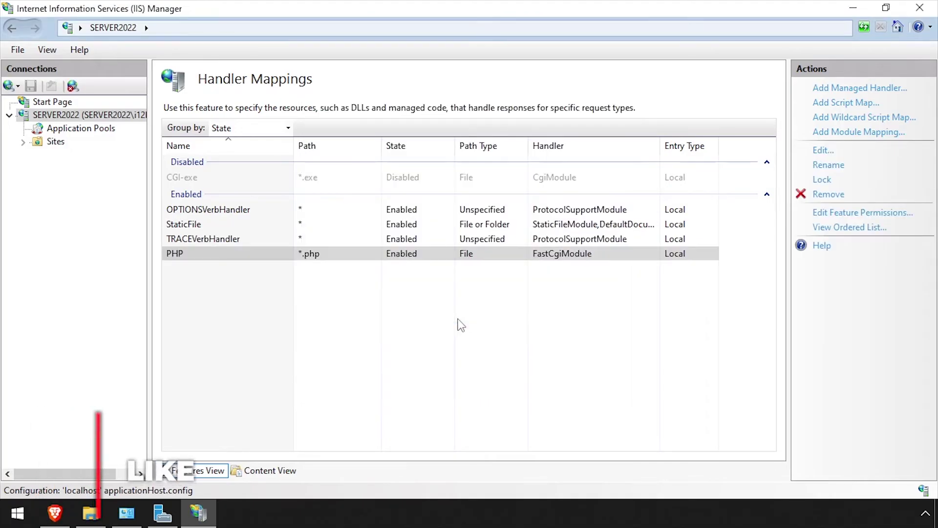
Add index.php to SERVER2022's default document list.
left_click(117, 114)
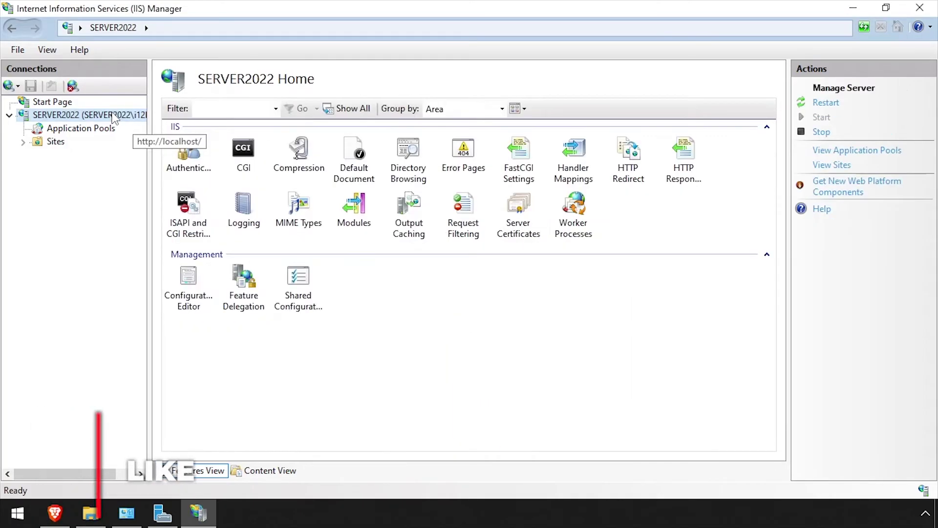
double_click(368, 155)
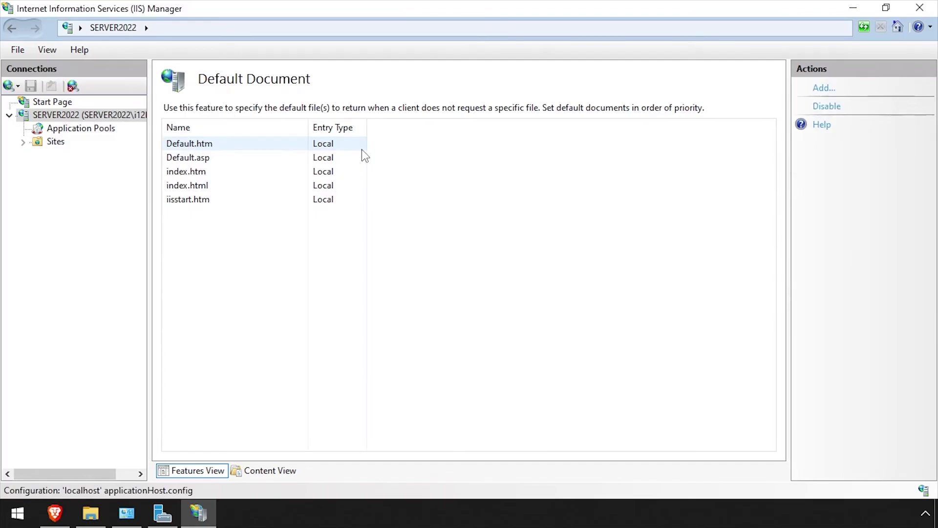
left_click(825, 89)
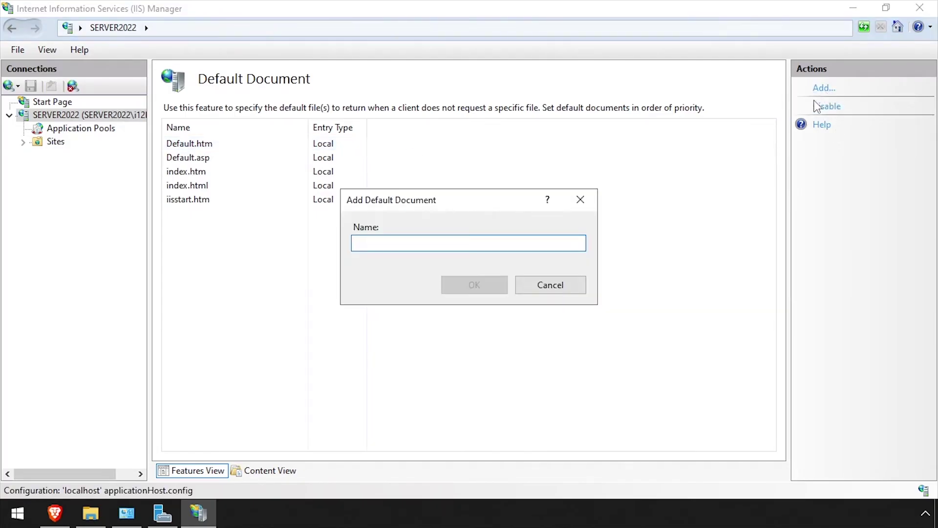
type("index.php")
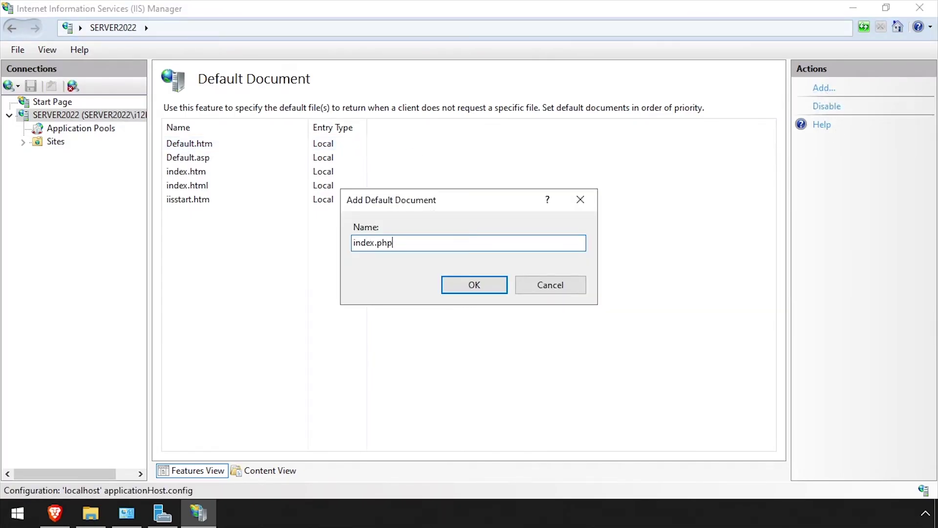
left_click(483, 283)
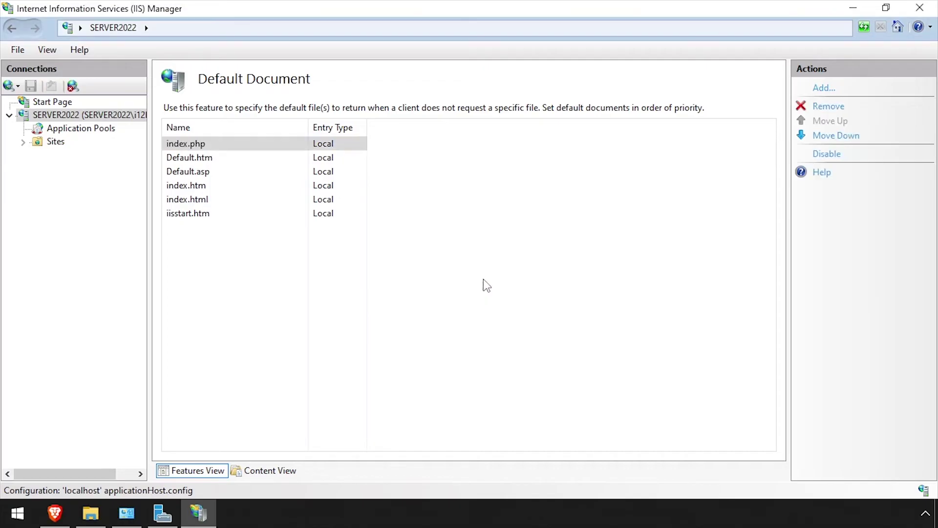
Stop and restart the SERVER2022 web server, then bring up Default Web Site's actions.
left_click(78, 115)
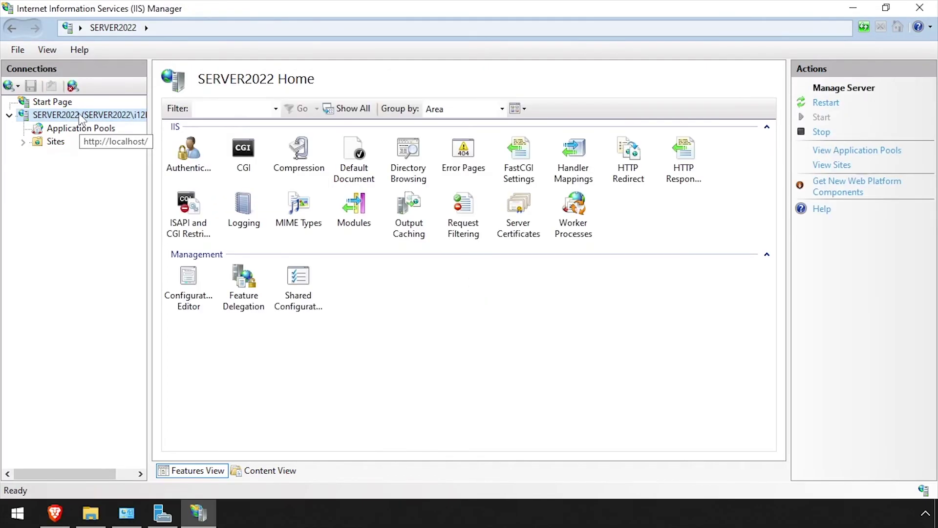
right_click(81, 116)
left_click(117, 200)
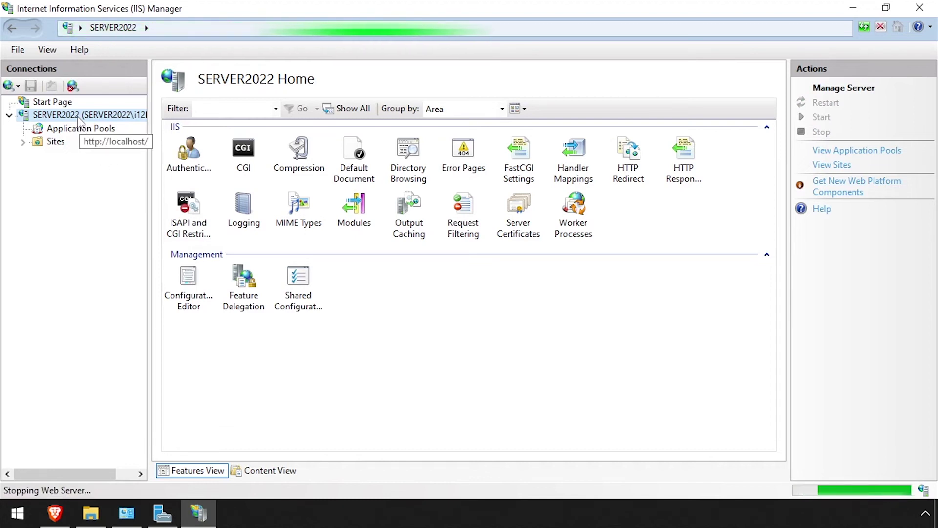
right_click(78, 117)
left_click(108, 191)
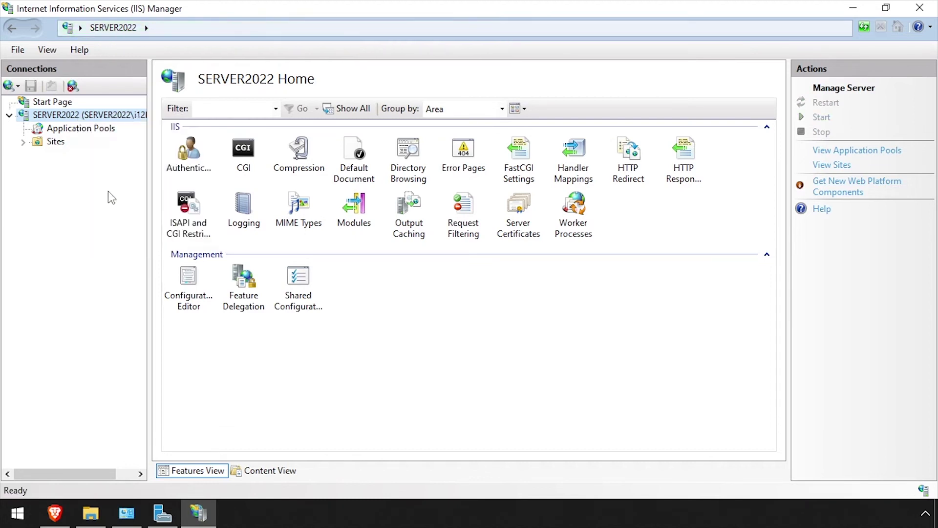
left_click(23, 142)
right_click(68, 155)
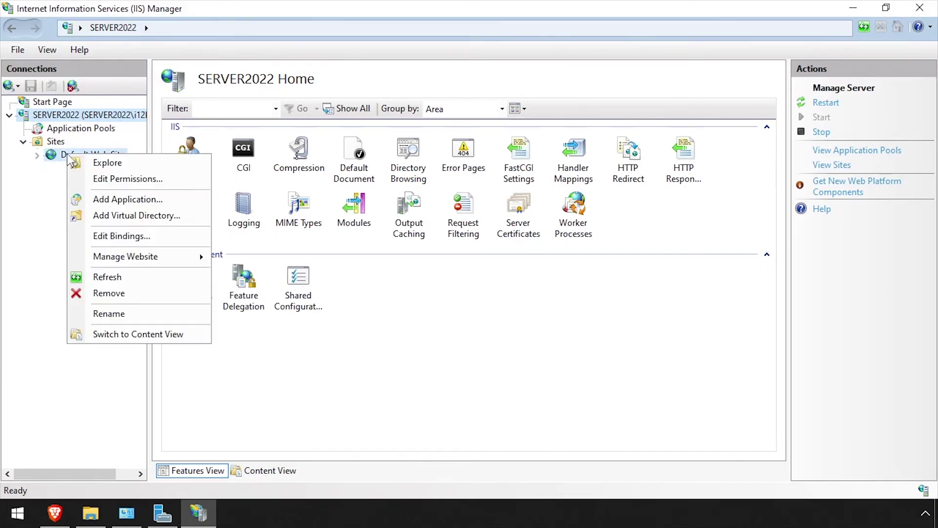
Create an empty phpinfo.php file in C:\inetpub\wwwroot and open it in Notepad++.
left_click(98, 163)
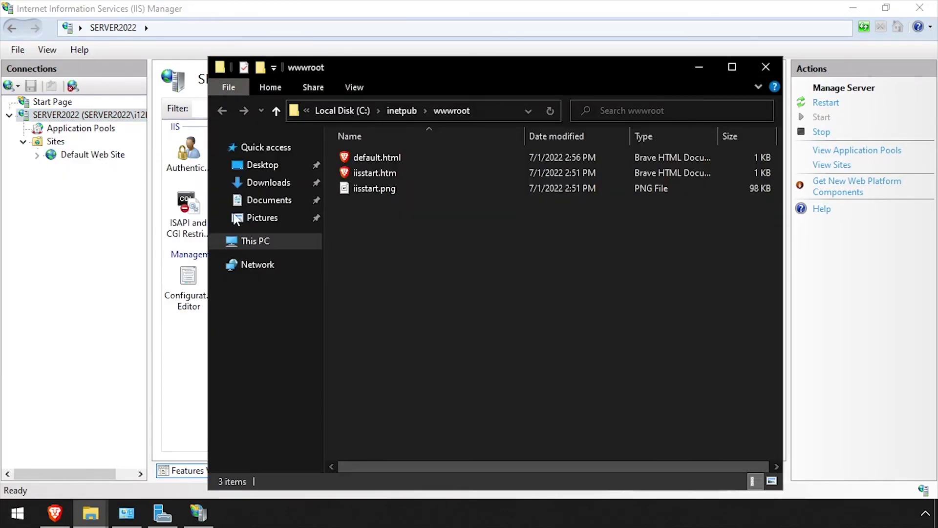
right_click(370, 273)
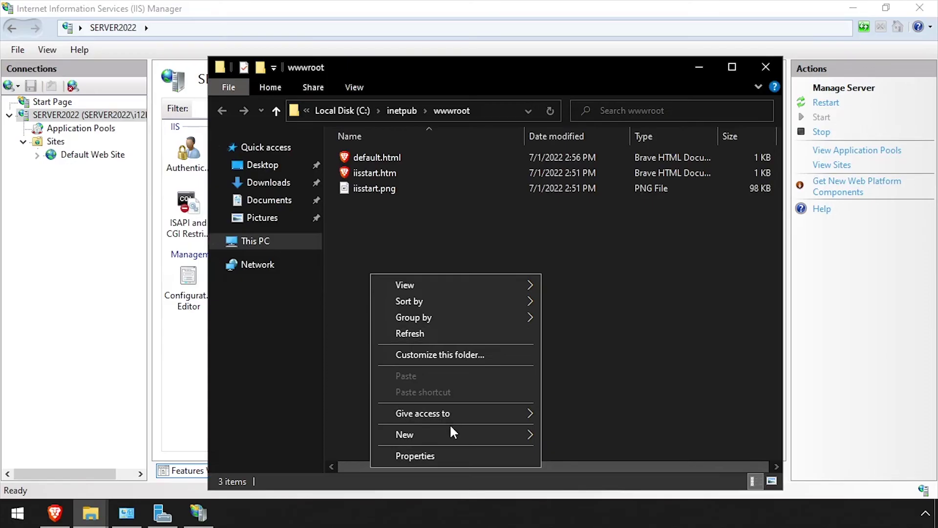
mouse_move(450, 430)
left_click(573, 411)
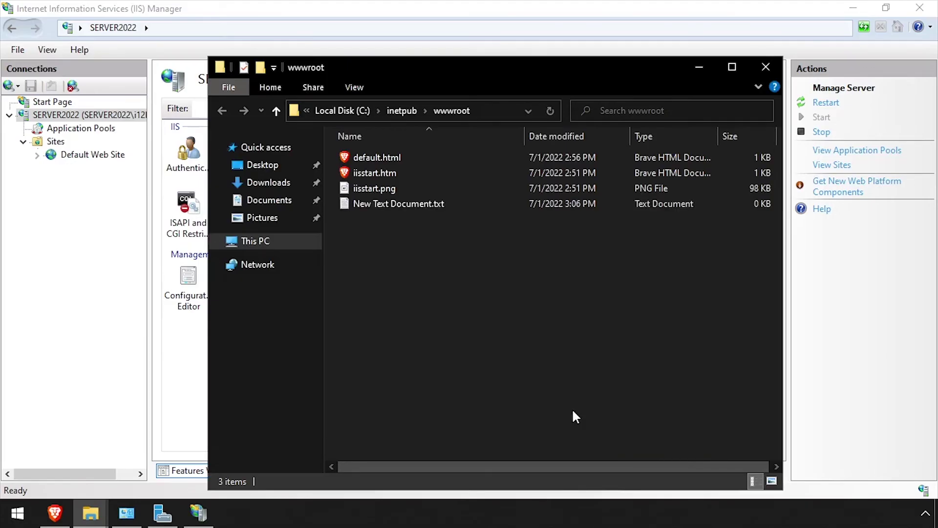
type("phpinfo.php")
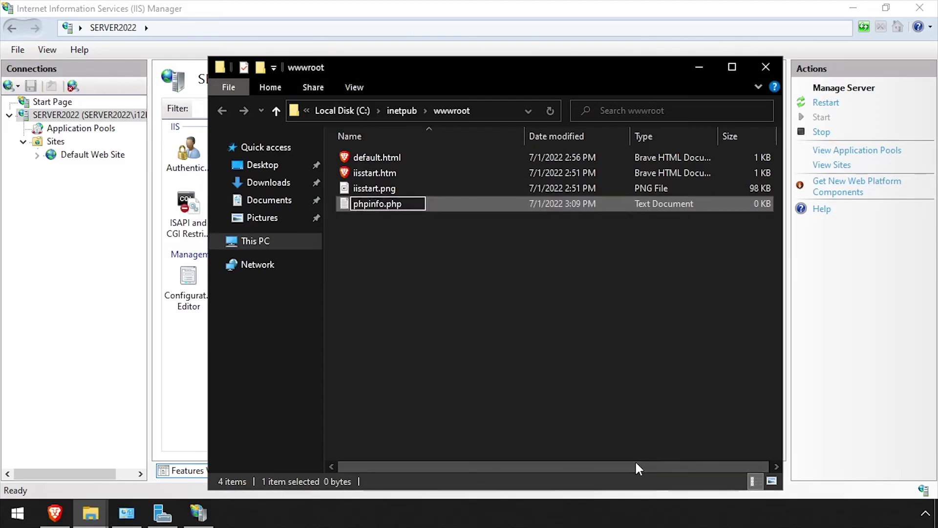
key("Return")
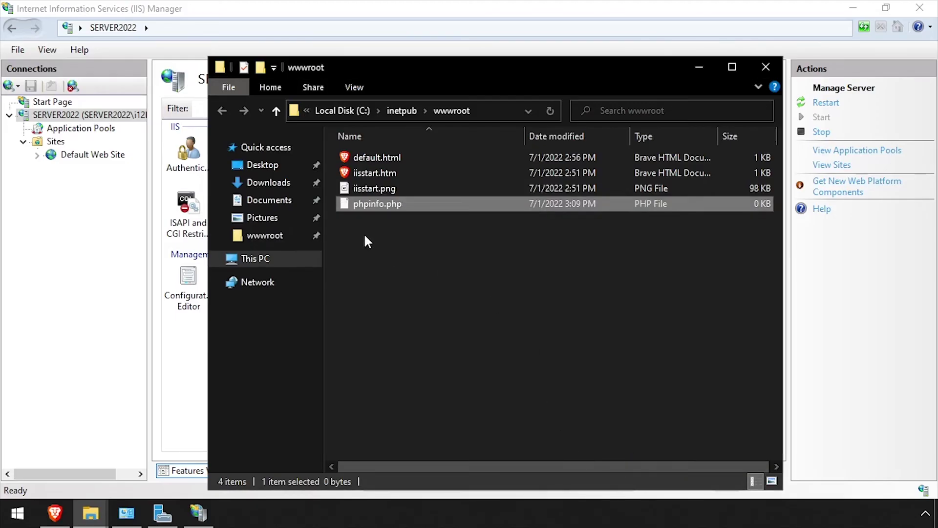
right_click(376, 203)
left_click(394, 242)
Write a phpinfo() call between <?php and ?> tags in phpinfo.php.
type("<?php")
key("Return")
key("Return")
key("Return")
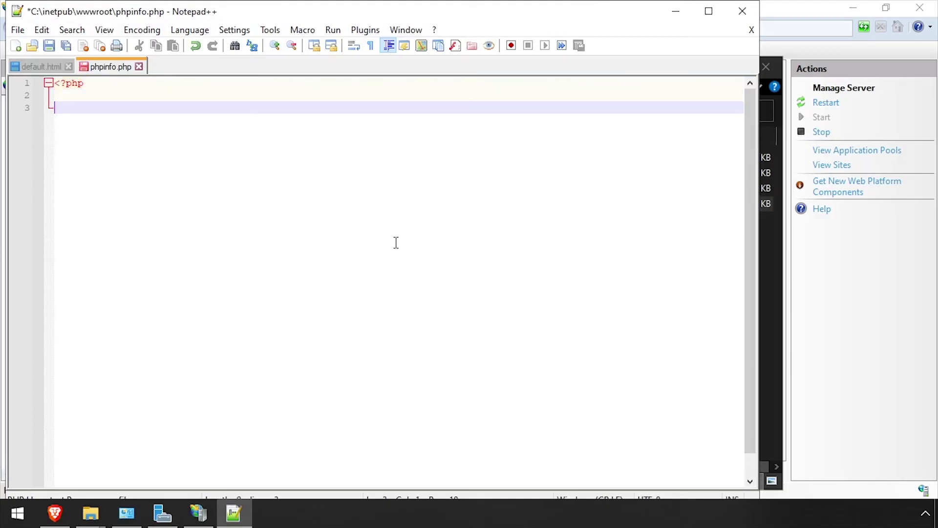
type("?>")
key("Up")
type("phpinfo()")
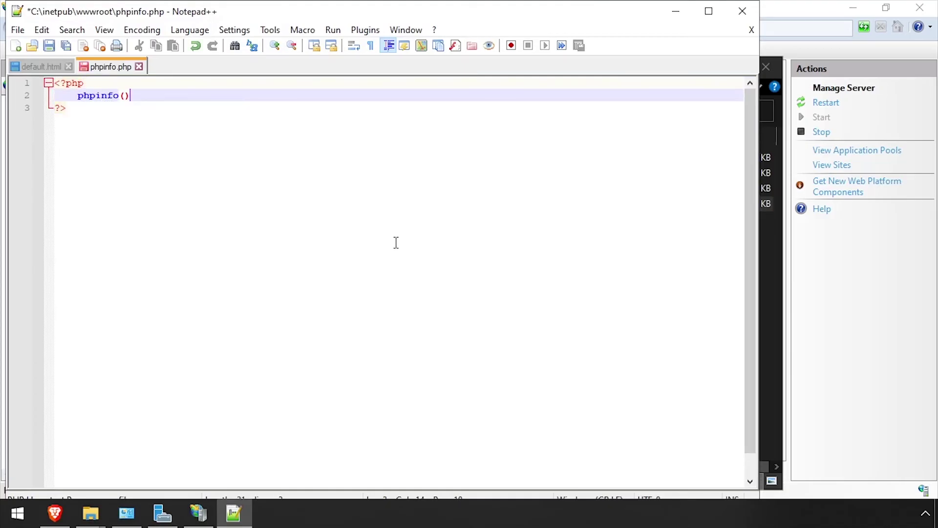
Save phpinfo.php and exit Notepad++.
left_click(49, 46)
left_click(18, 30)
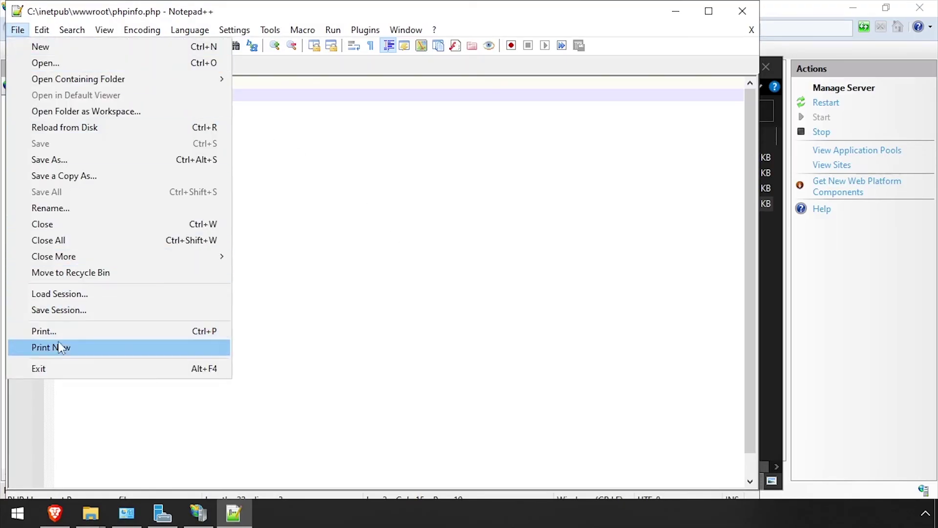
left_click(57, 369)
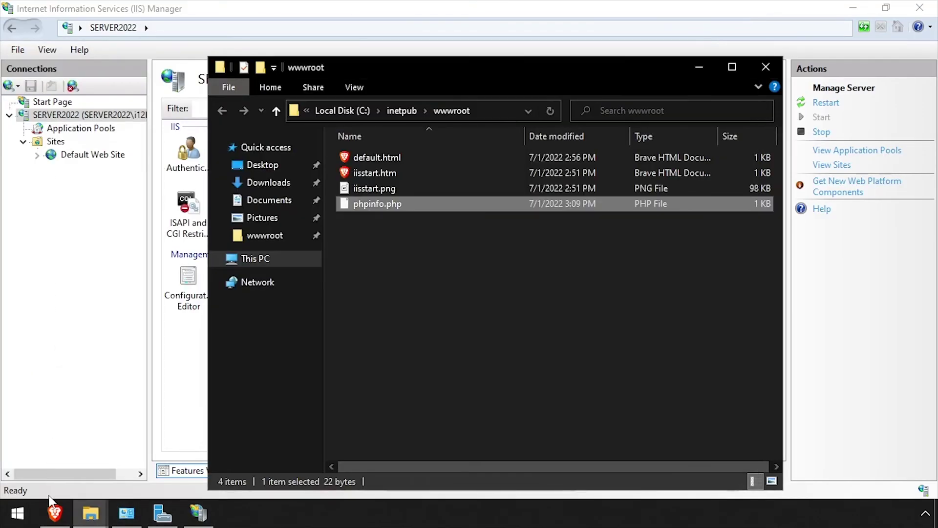
left_click(55, 513)
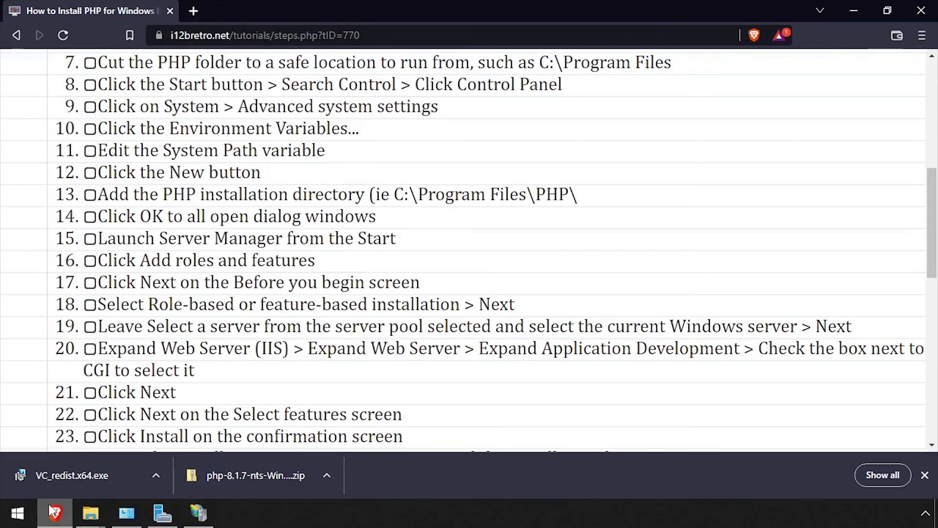
left_click(193, 9)
type("http://l")
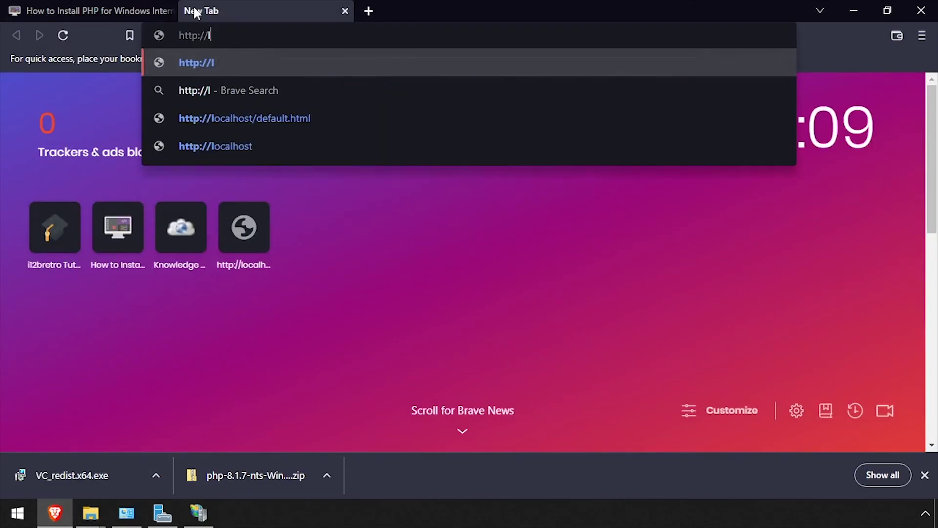
type("ocalhost/phpinfo.php")
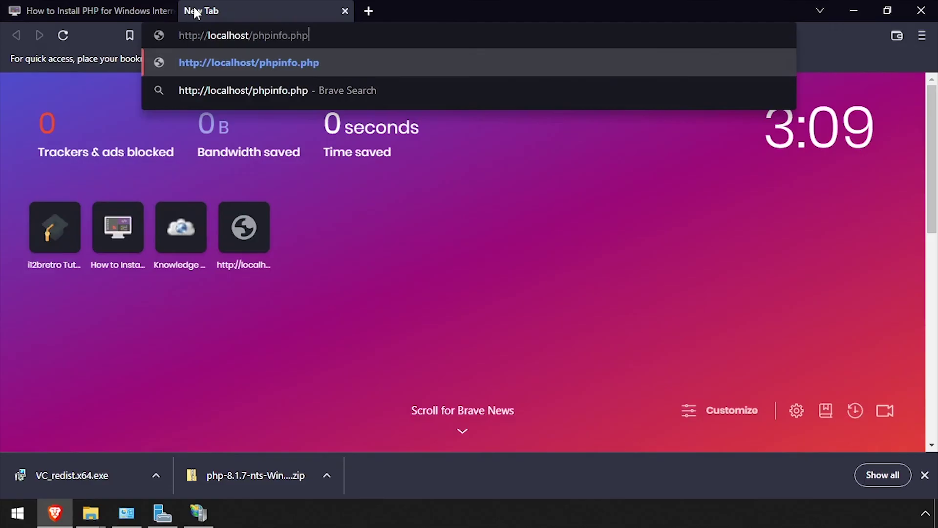
key("Return")
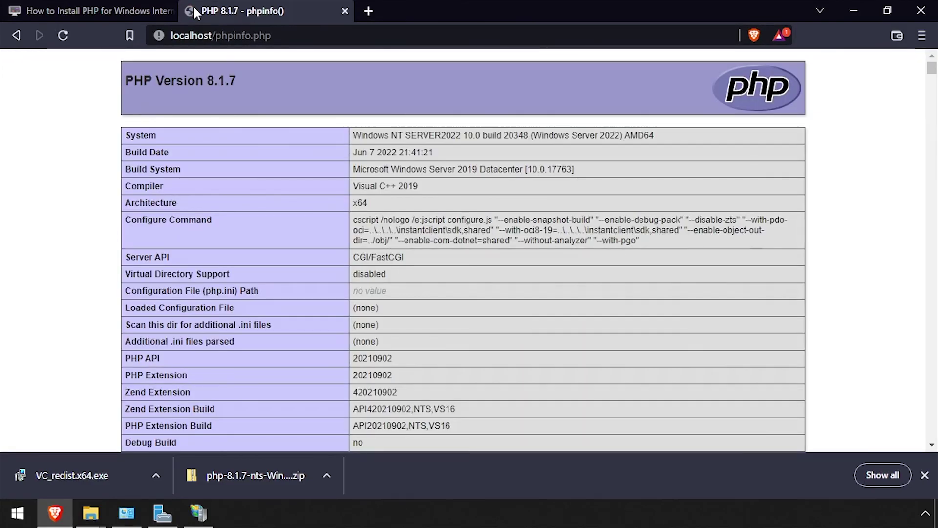
Find the IIS match showing SERVER_SOFTWARE as Microsoft-IIS/10.0 on the page.
key("ctrl+f")
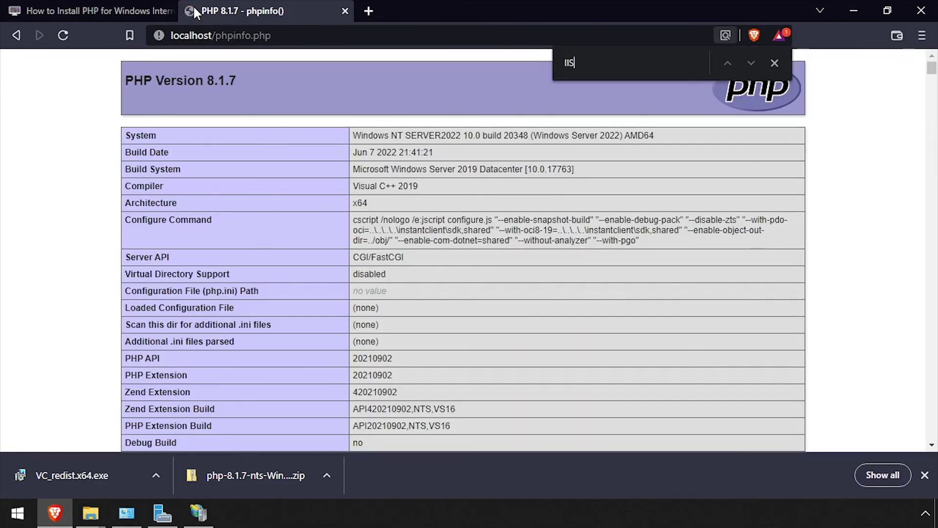
key("Return")
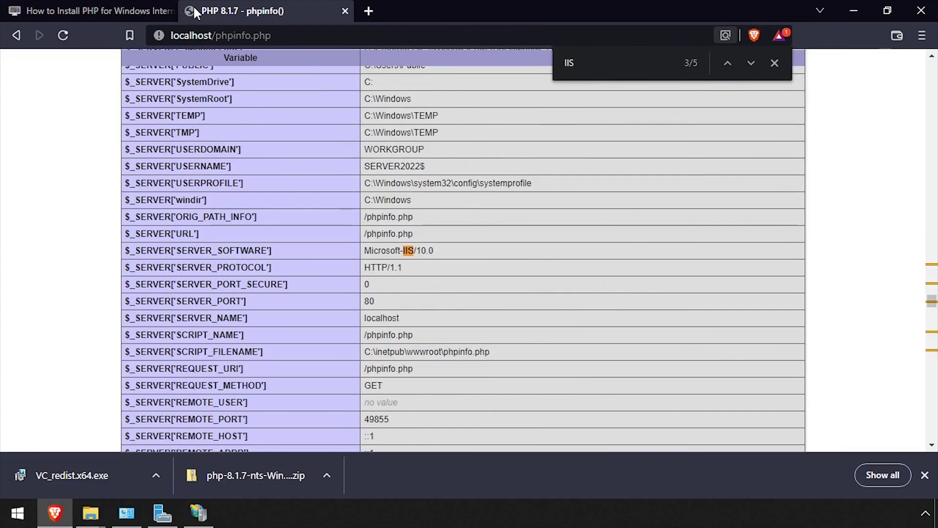
key("Escape")
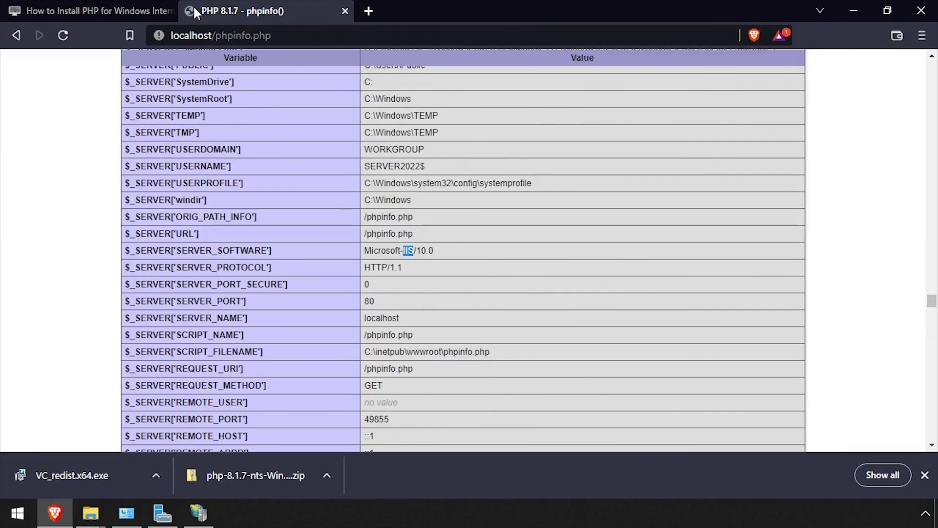